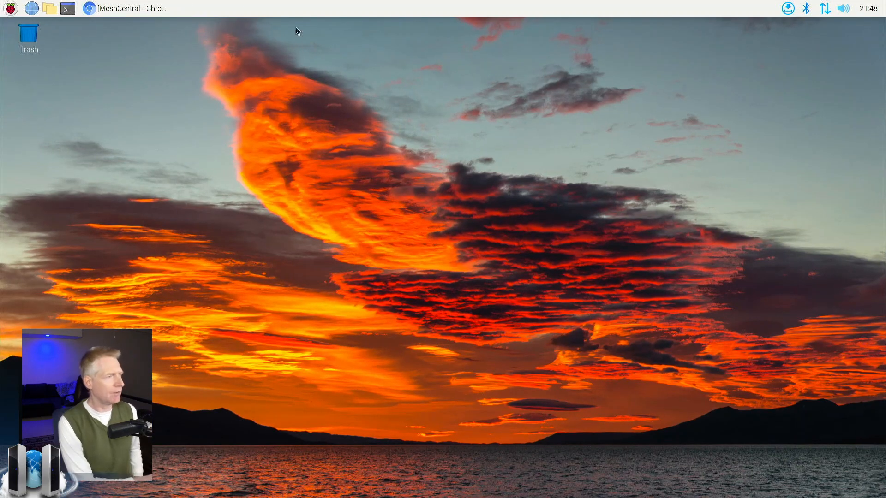
# Step: Display the Linux / BSD mesh agent install command for the Lab Computers group in MeshCentral
pyautogui.click(152, 8)
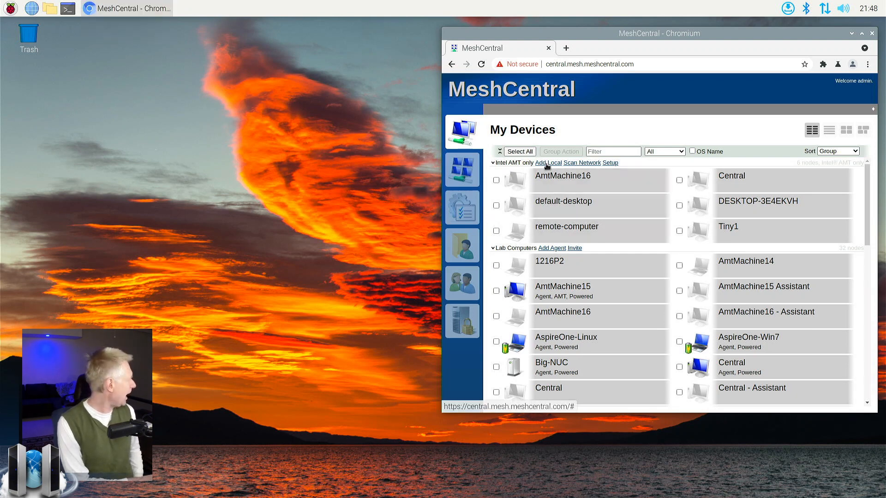
pyautogui.click(556, 251)
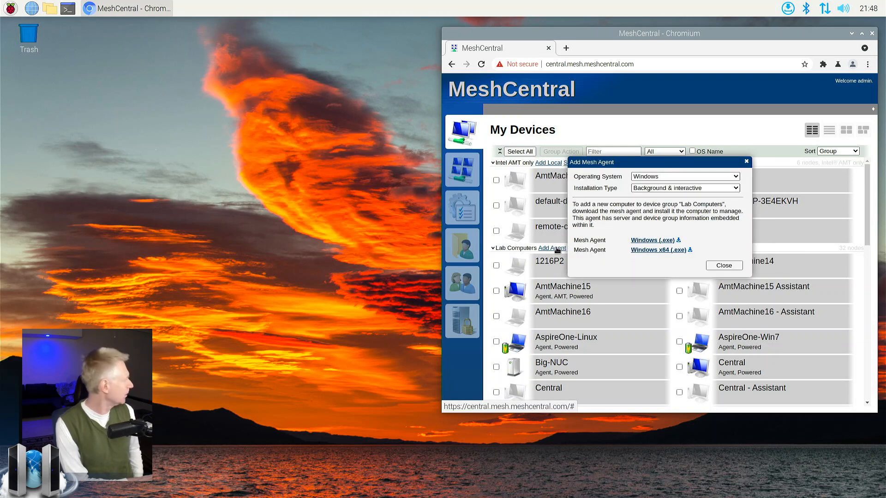
pyautogui.click(646, 176)
pyautogui.click(654, 192)
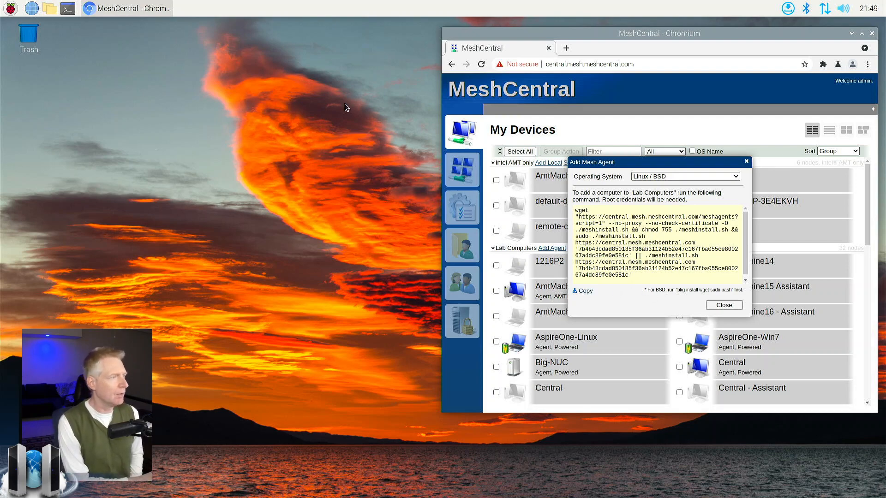
# Step: Open a terminal on the Raspberry Pi and list its network interfaces with ifconfig to find its IP address
pyautogui.click(68, 9)
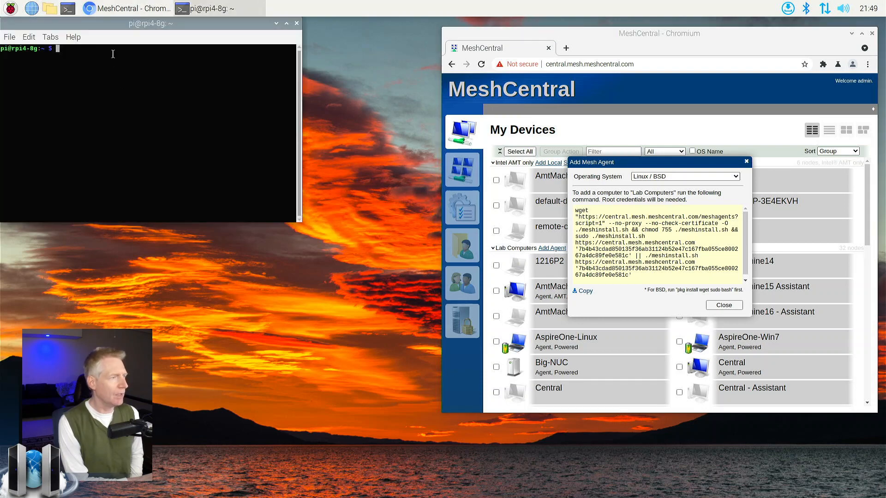
pyautogui.moveTo(114, 25); pyautogui.dragTo(166, 57)
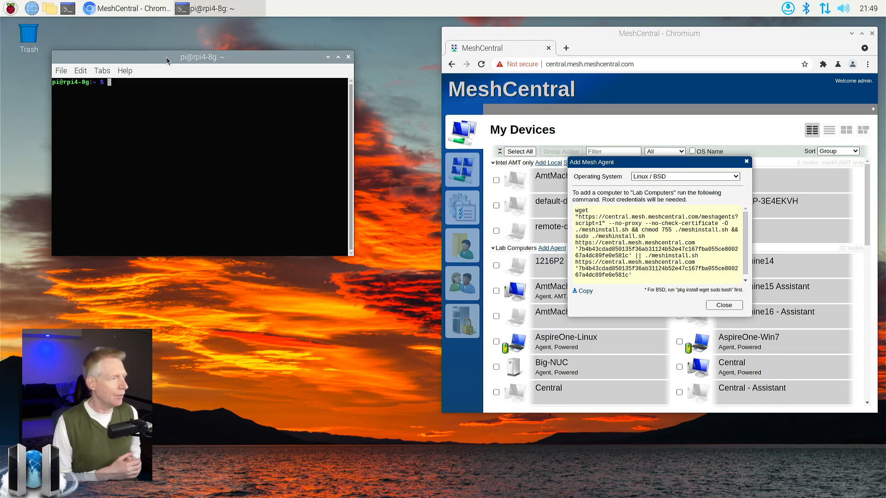
pyautogui.write('ipconfo')
pyautogui.press('BackSpace')
pyautogui.write('ing')
pyautogui.press('Return')
pyautogui.write('ifconfig')
pyautogui.press('Return')
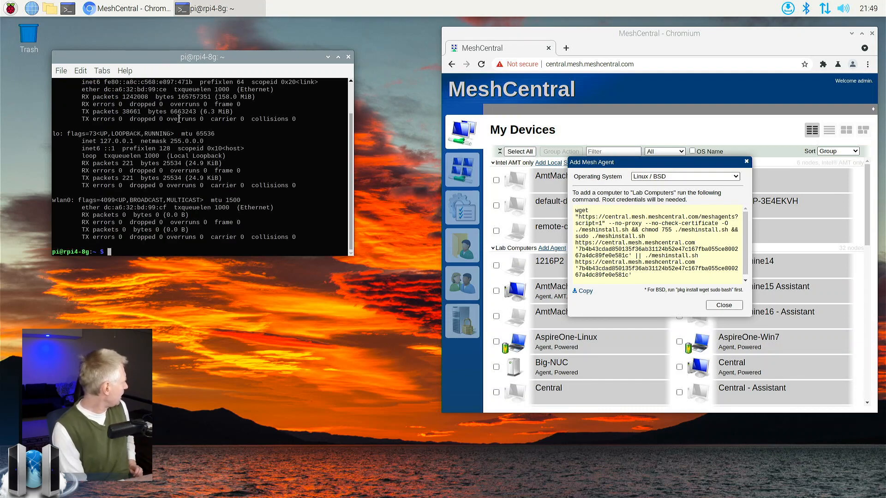
pyautogui.scroll(1, 179, 119)
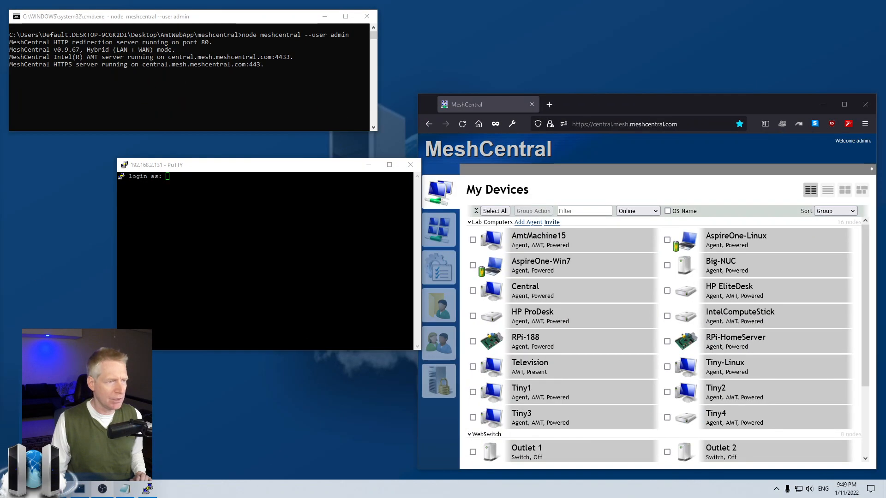
# Step: Log in to the PuTTY session at 192.168.2.131 as pi, entering the account password
pyautogui.moveTo(217, 167); pyautogui.dragTo(166, 160)
pyautogui.write('pi')
pyautogui.press('Return')
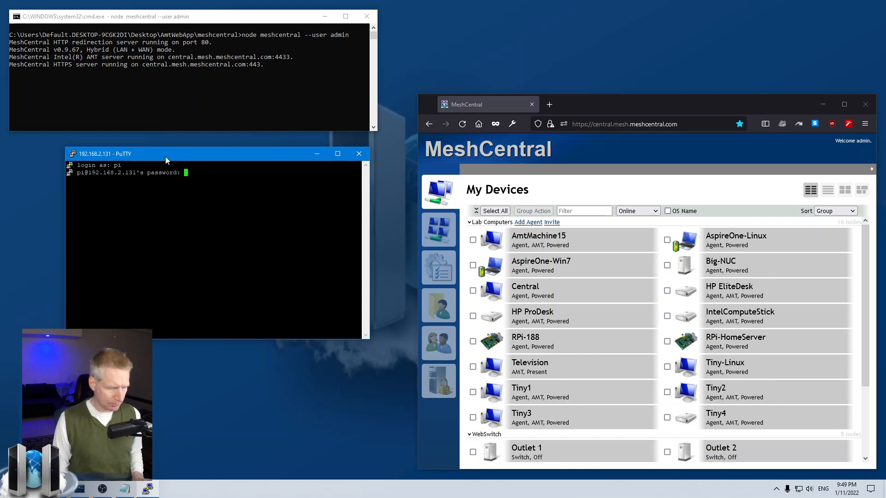
pyautogui.press('Return')
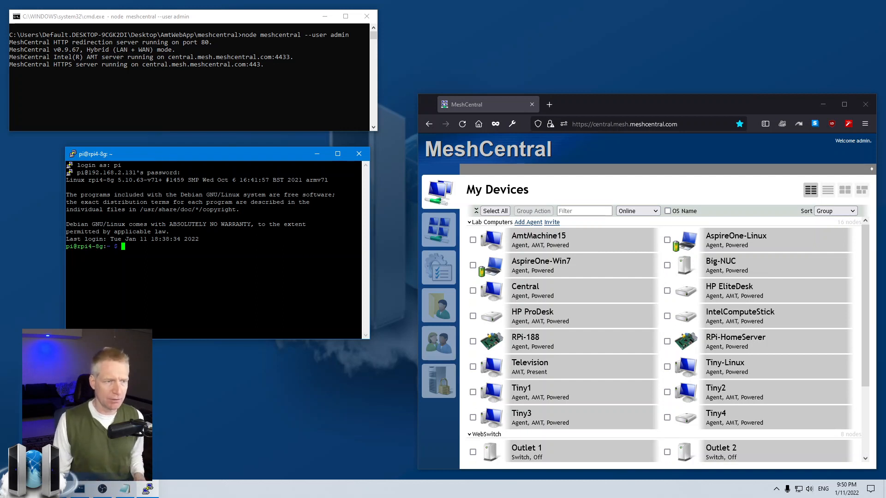
pyautogui.moveTo(183, 157); pyautogui.dragTo(202, 161)
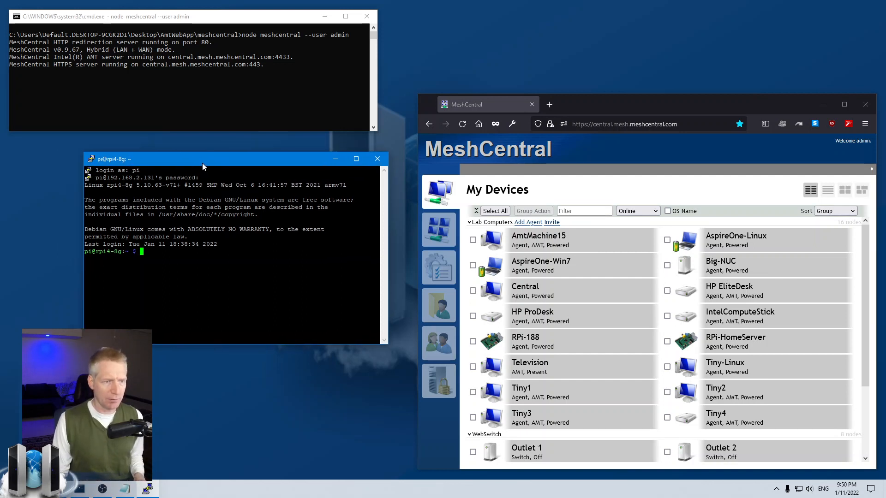
# Step: Generate the Linux / BSD mesh agent install command for the Lab Computers group and copy it
pyautogui.click(532, 222)
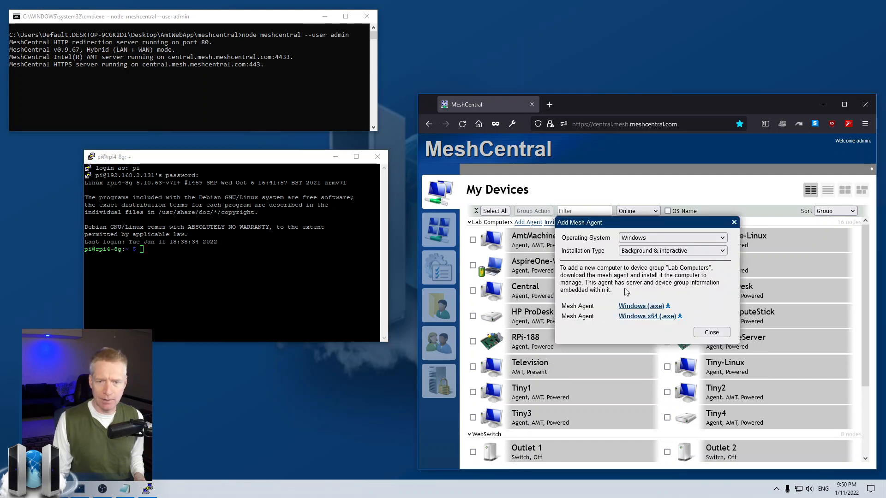
pyautogui.click(634, 239)
pyautogui.click(635, 263)
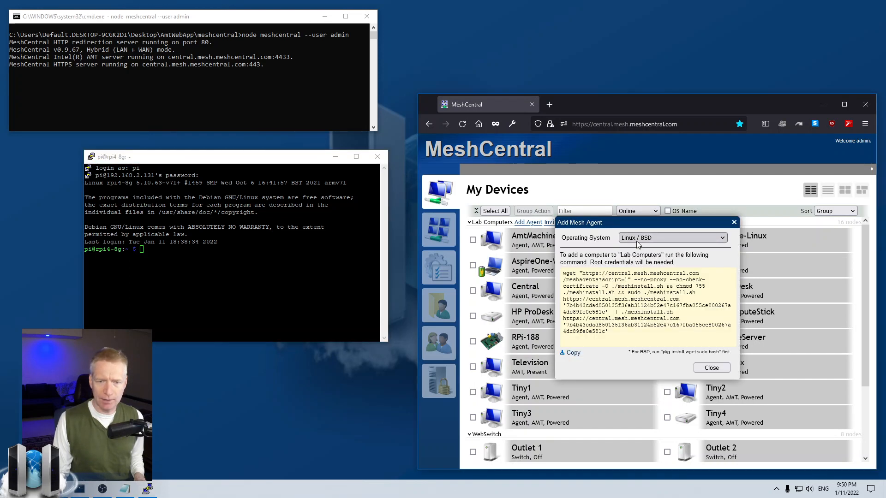
pyautogui.moveTo(613, 333); pyautogui.dragTo(563, 273)
pyautogui.press('cmd+c')
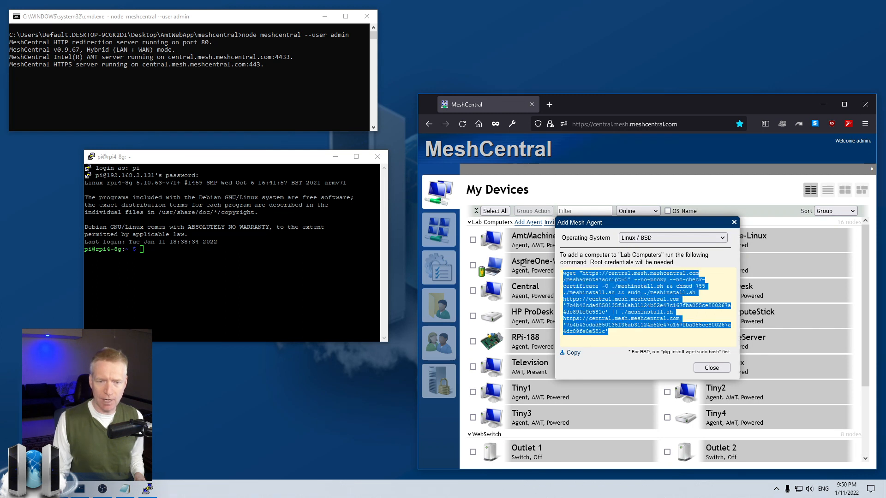
pyautogui.click(580, 344)
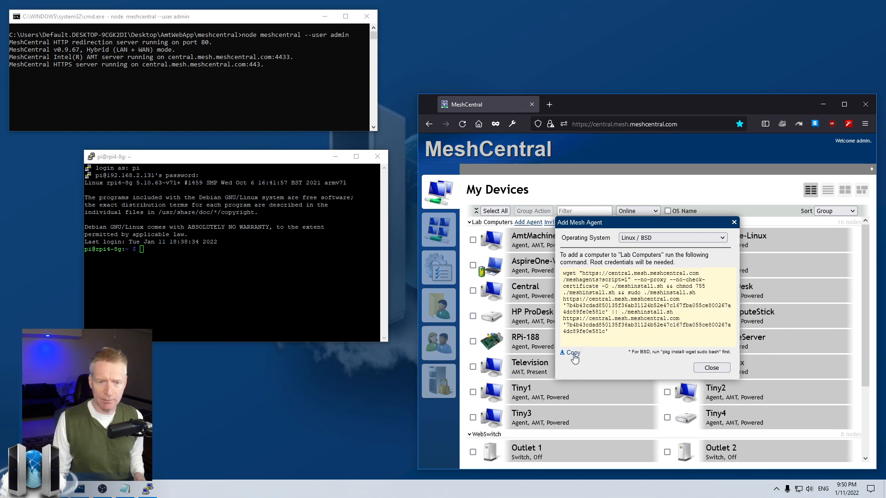
# Step: Run the copied mesh agent install command in the Raspberry Pi's PuTTY session and enlarge that window
pyautogui.click(198, 263)
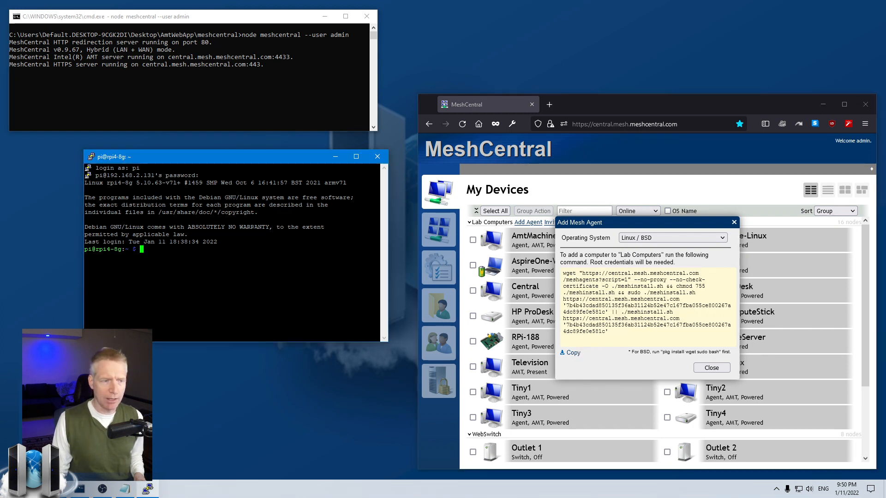
pyautogui.rightClick(198, 263)
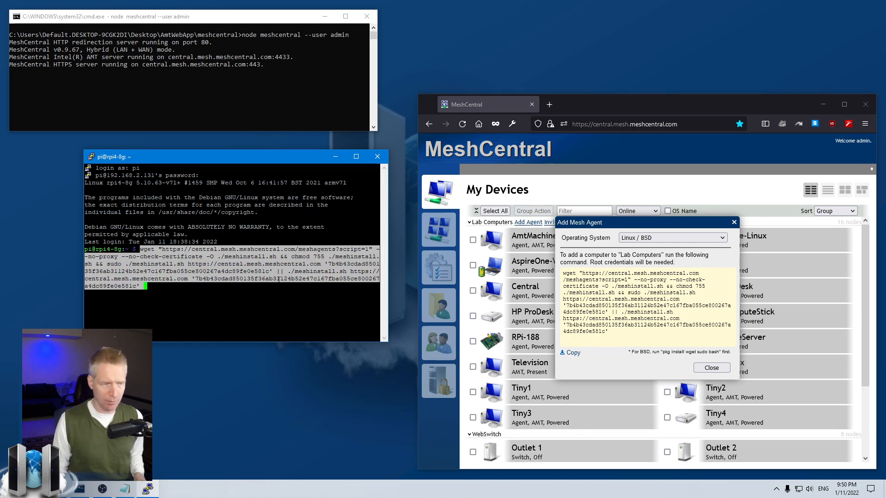
pyautogui.press('Return')
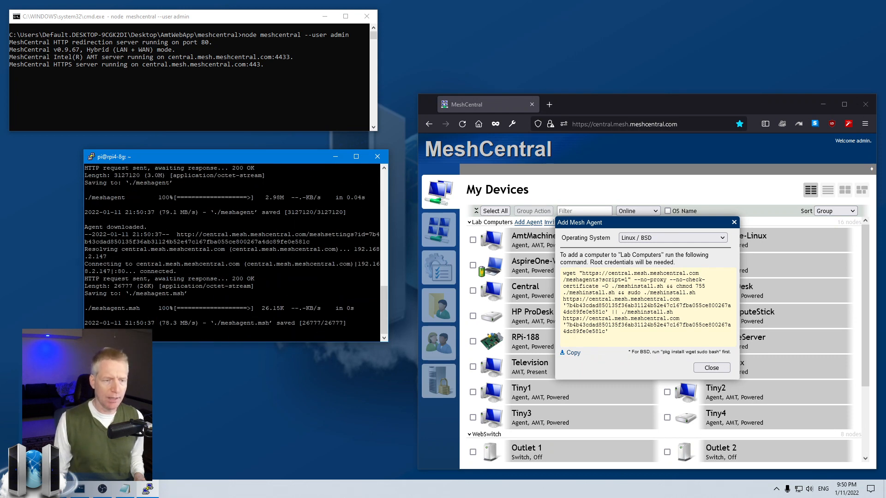
pyautogui.moveTo(388, 342); pyautogui.dragTo(534, 409)
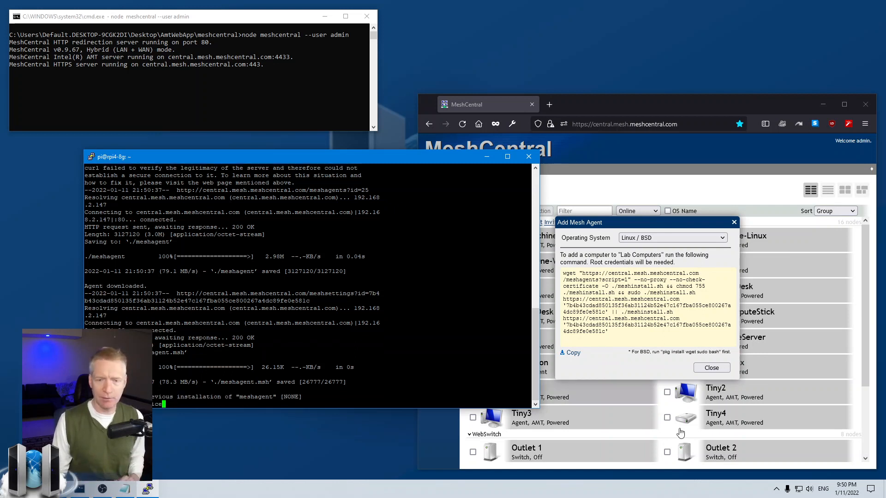
# Step: Close the Add Mesh Agent dialog and narrow and reposition the PuTTY window so it clears the device list
pyautogui.click(712, 368)
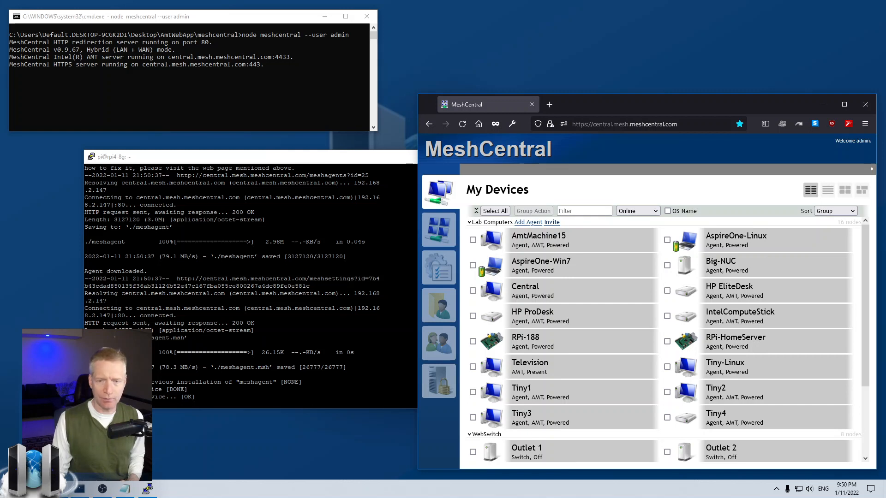
pyautogui.moveTo(263, 162); pyautogui.dragTo(210, 164)
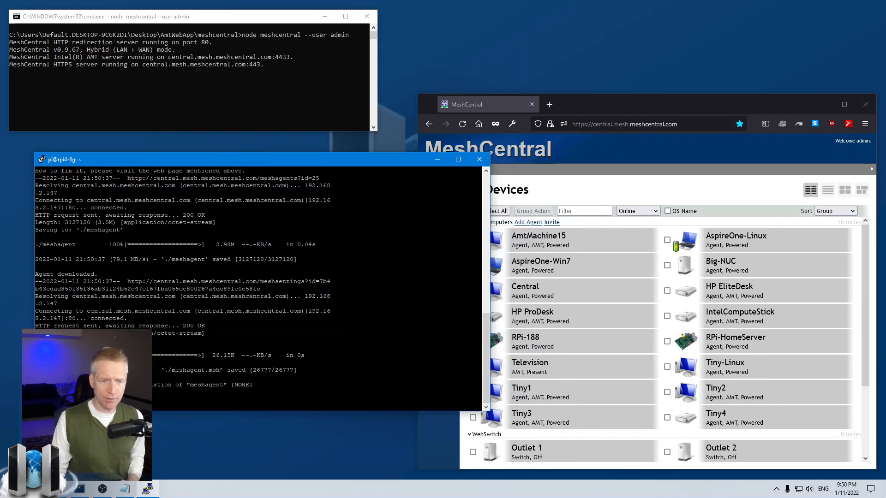
pyautogui.moveTo(486, 247); pyautogui.dragTo(394, 248)
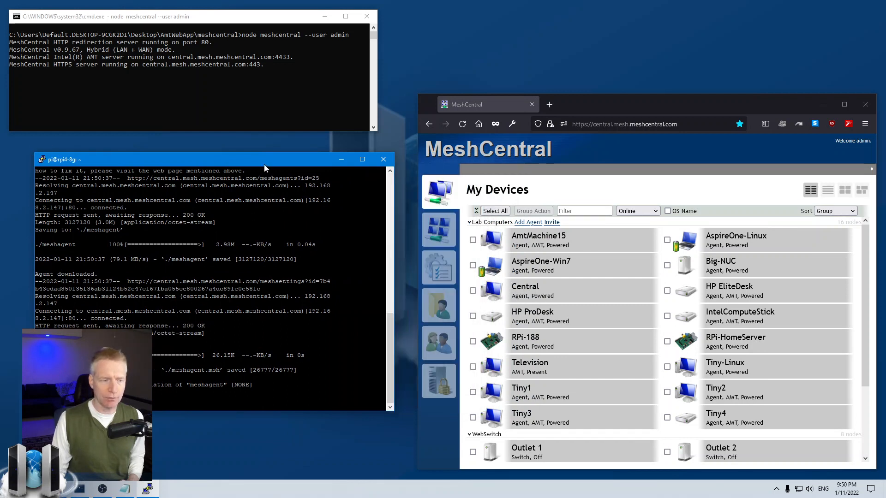
pyautogui.moveTo(265, 165); pyautogui.dragTo(250, 162)
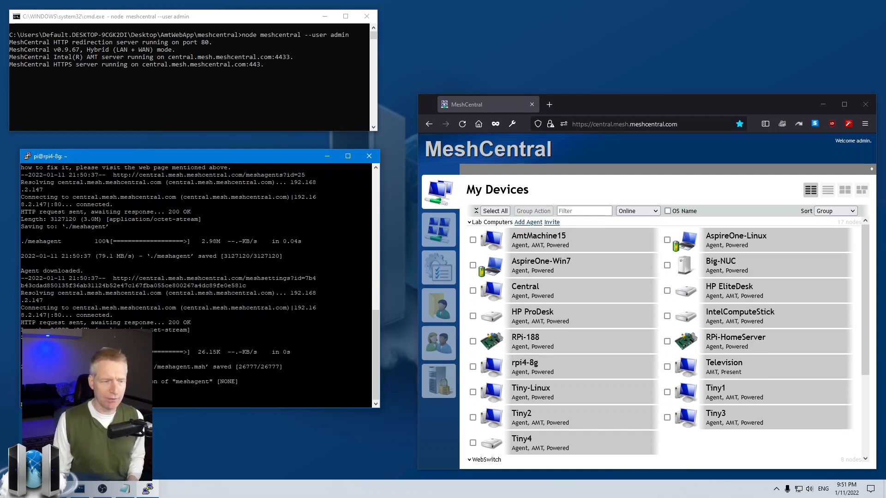
# Step: Check the Raspberry Pi's name with the hostname command, keeping the PuTTY window clear of the device list
pyautogui.moveTo(166, 160); pyautogui.dragTo(304, 117)
pyautogui.write('host')
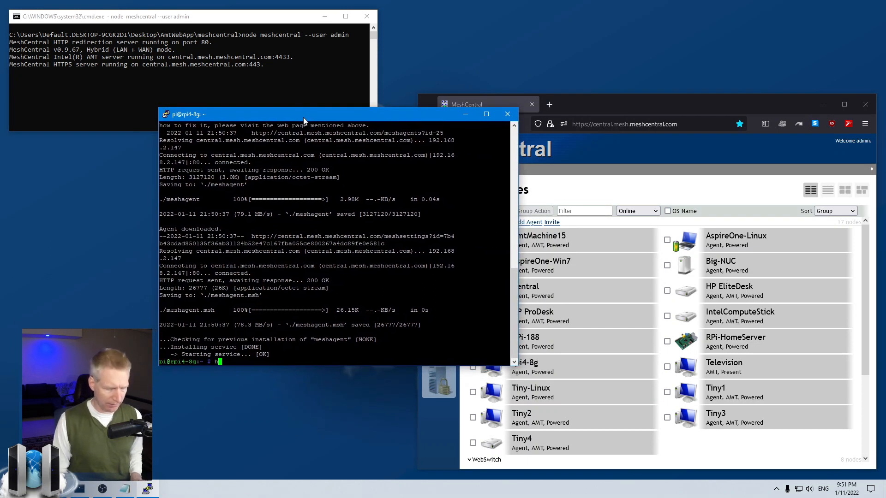
pyautogui.write('name')
pyautogui.press('Return')
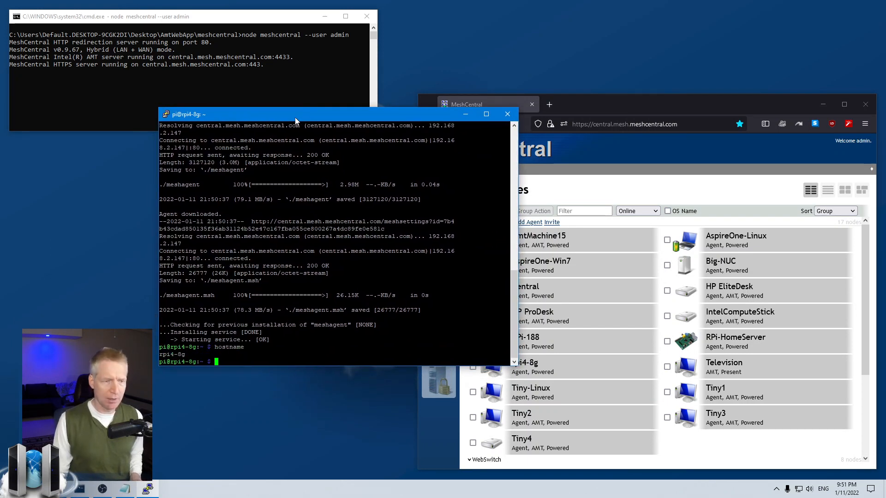
pyautogui.moveTo(393, 110); pyautogui.dragTo(276, 78)
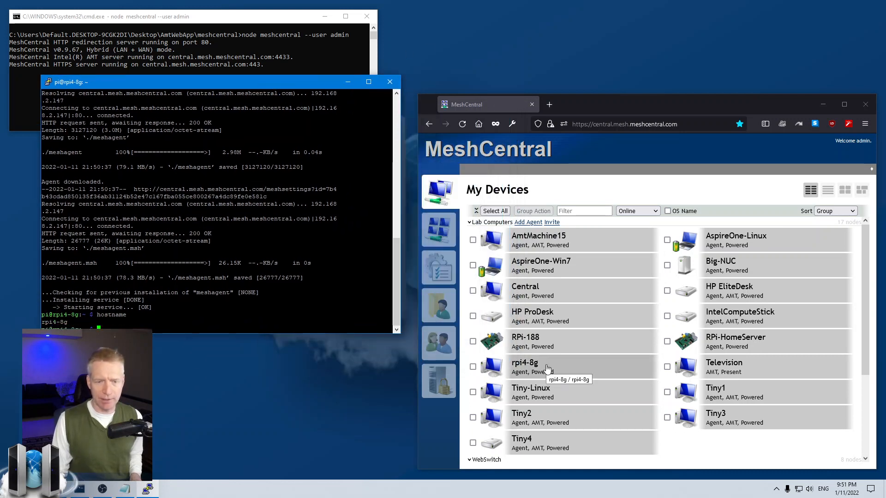
# Step: Open the rpi4-8g device's general page and change its icon to the green circuit board
pyautogui.click(548, 370)
pyautogui.click(548, 370)
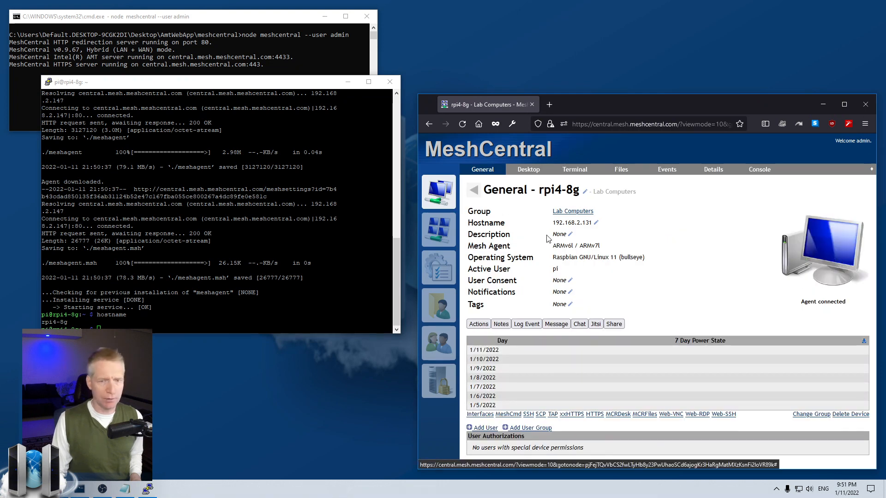
pyautogui.click(553, 193)
pyautogui.click(711, 256)
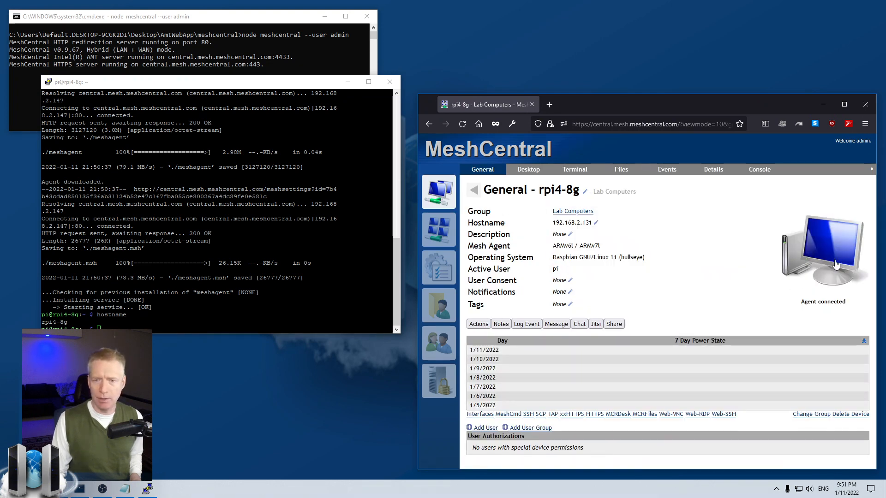
pyautogui.click(821, 272)
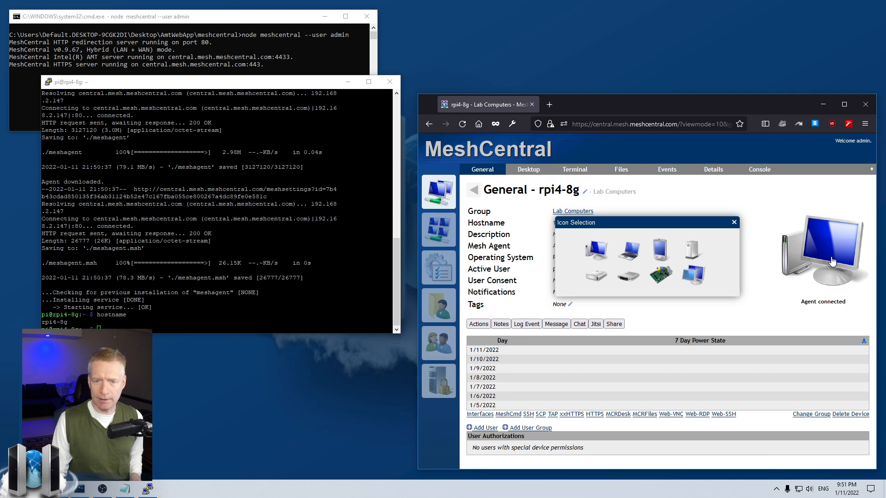
pyautogui.click(663, 277)
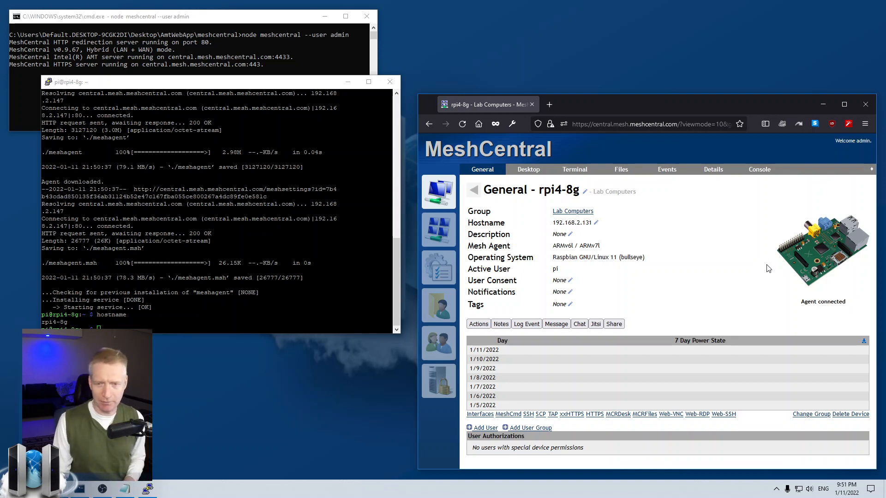
# Step: Connect to the remote desktop of rpi4-8g, move its browser window slightly, and end the desktop session
pyautogui.click(528, 169)
pyautogui.click(486, 172)
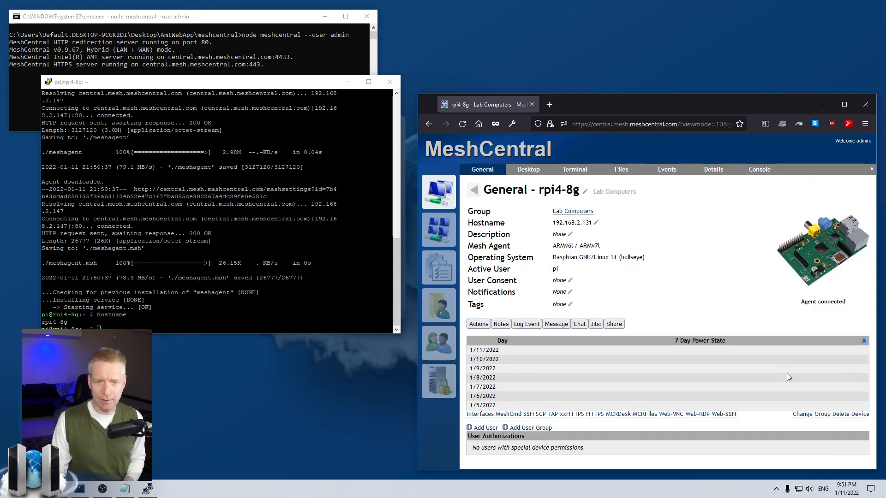
pyautogui.click(537, 172)
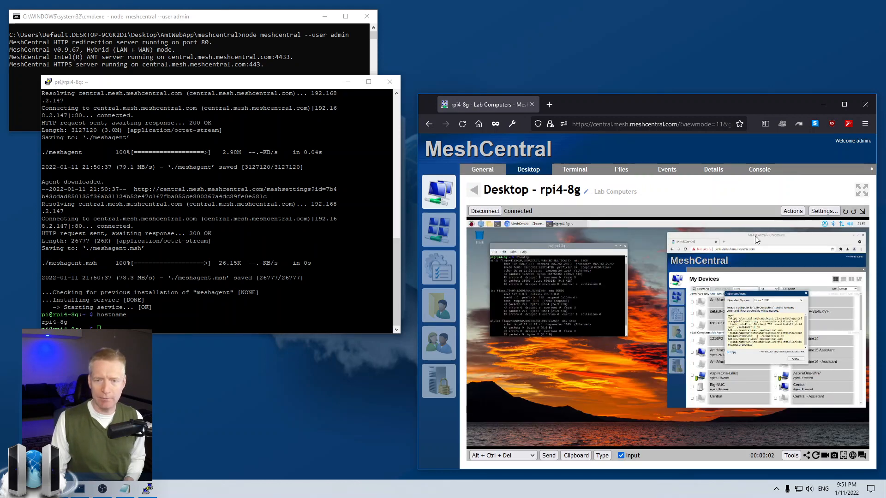
pyautogui.moveTo(757, 239); pyautogui.dragTo(752, 235)
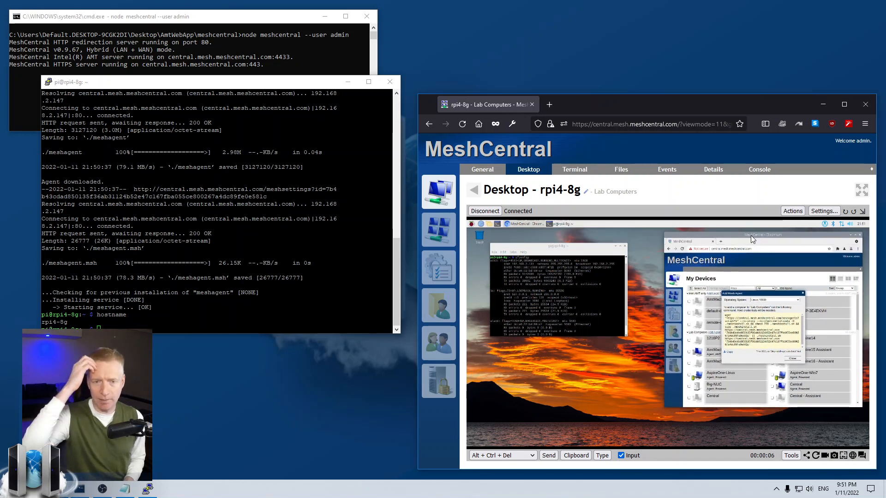
pyautogui.click(577, 171)
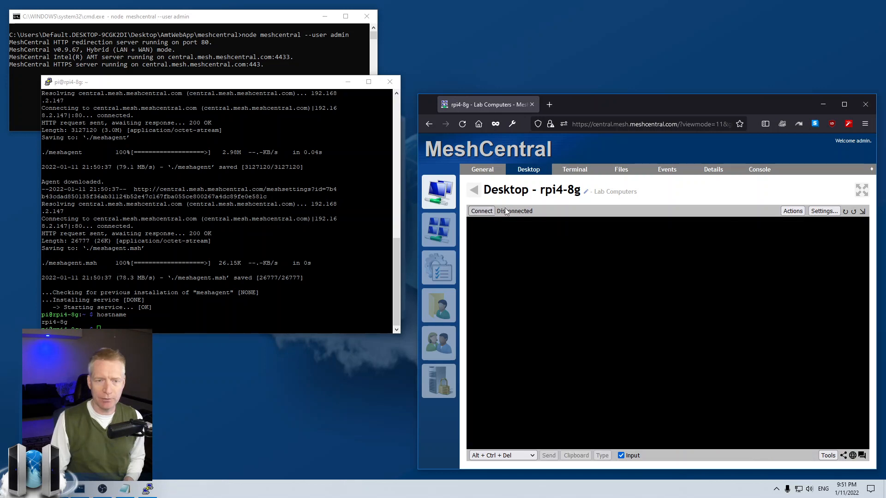
# Step: Connect to the remote files of rpi4-8g and open the tmp folder
pyautogui.click(621, 170)
pyautogui.click(480, 213)
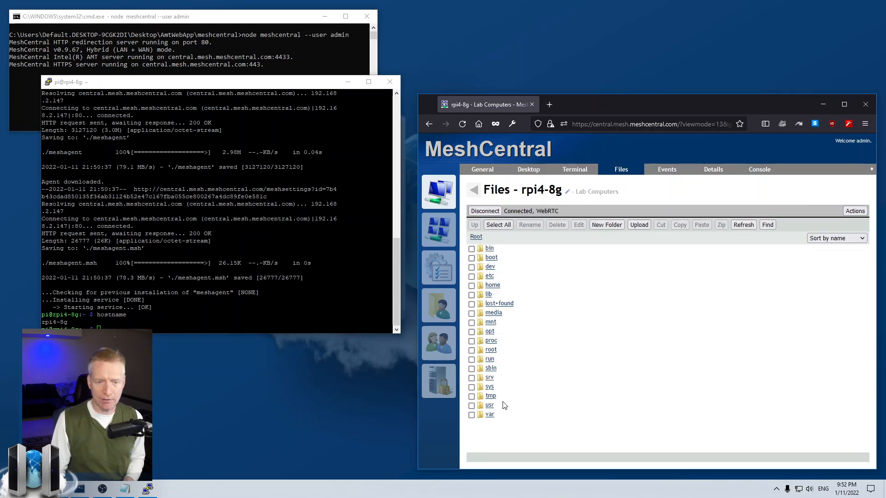
pyautogui.click(490, 396)
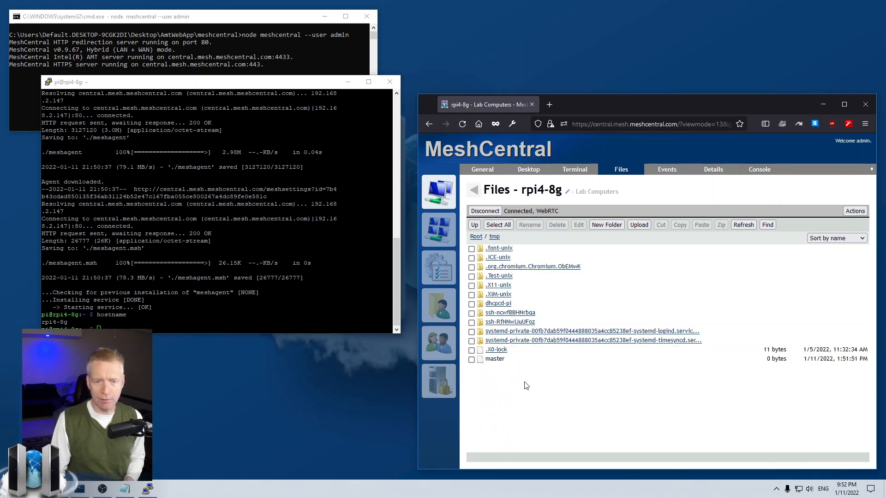
# Step: Return to the root folder of rpi4-8g and end the remote files session
pyautogui.click(476, 237)
pyautogui.click(485, 211)
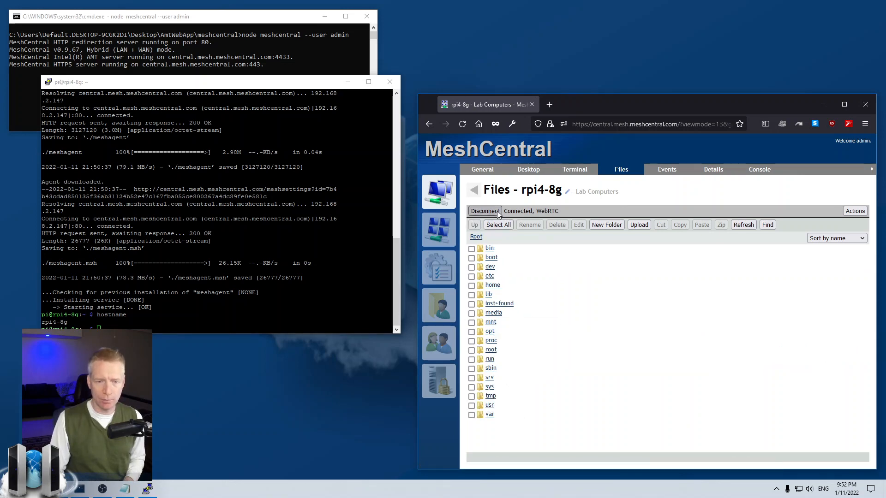
# Step: Connect to the remote terminal of rpi4-8g and end the session again
pyautogui.click(576, 170)
pyautogui.click(489, 213)
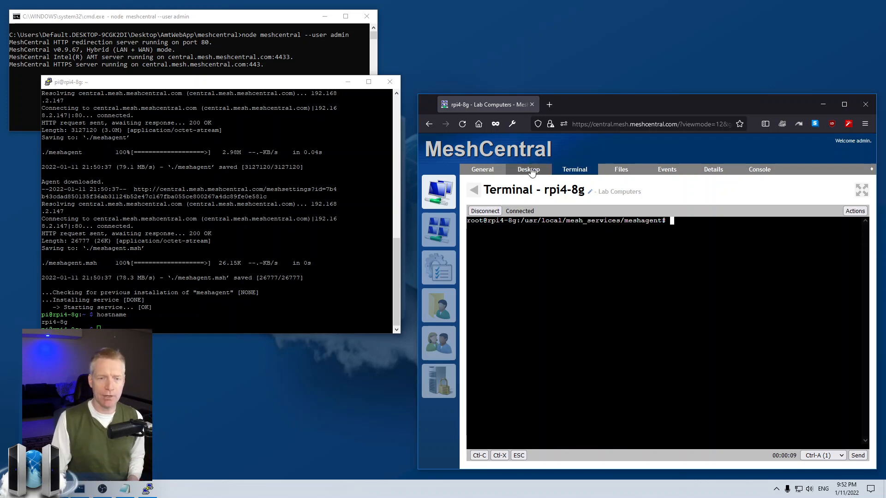
pyautogui.click(484, 211)
# Step: Open the RPi-HomeServer device from My Devices and look at which remote pages it offers, including its terminal and files
pyautogui.click(442, 197)
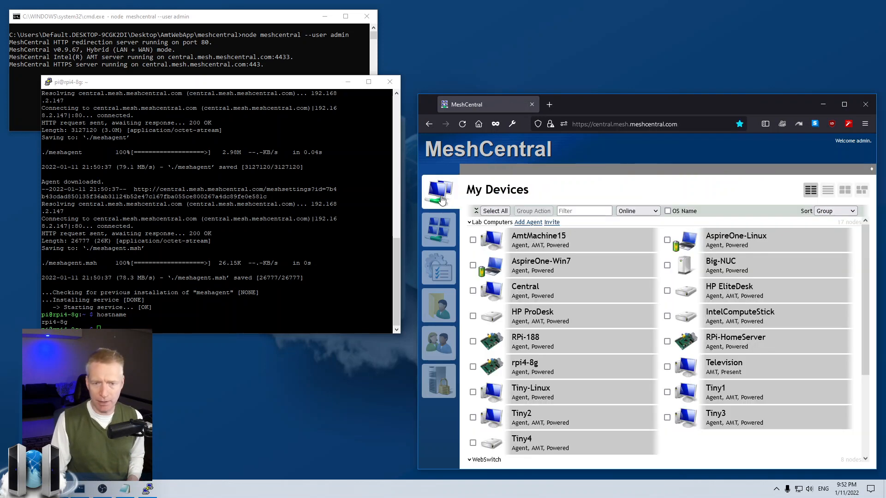
pyautogui.click(718, 347)
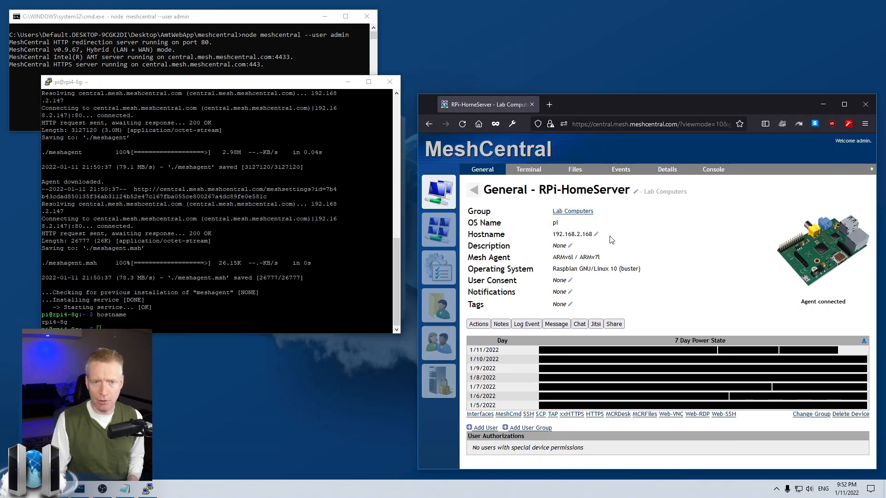
pyautogui.click(522, 175)
pyautogui.click(576, 171)
pyautogui.click(526, 170)
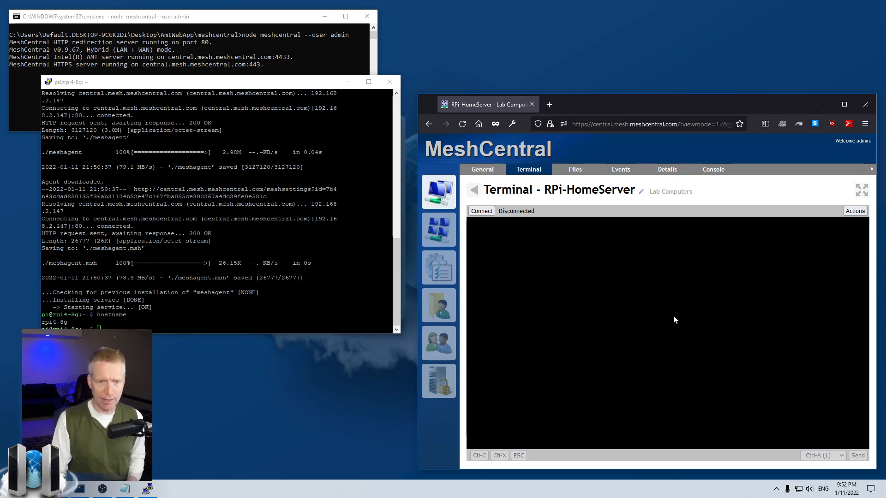
# Step: Go back to rpi4-8g, connect to its remote terminal and check the session's account with whoami
pyautogui.click(439, 193)
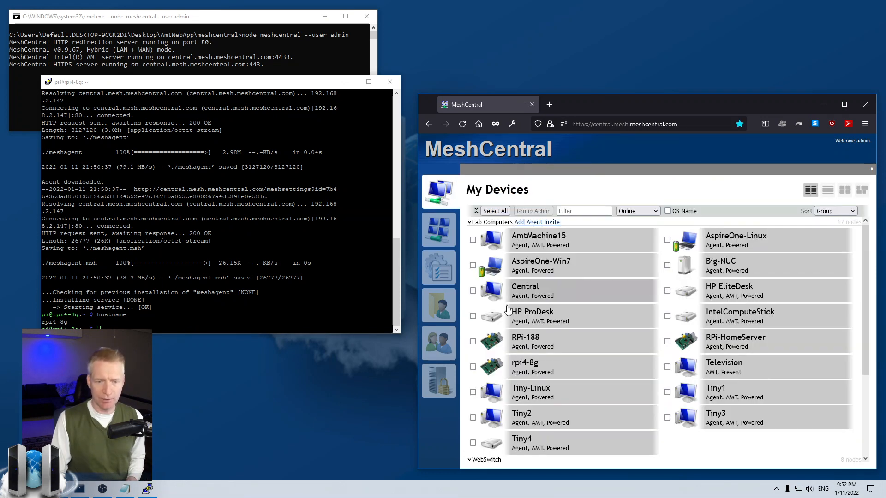
pyautogui.click(526, 367)
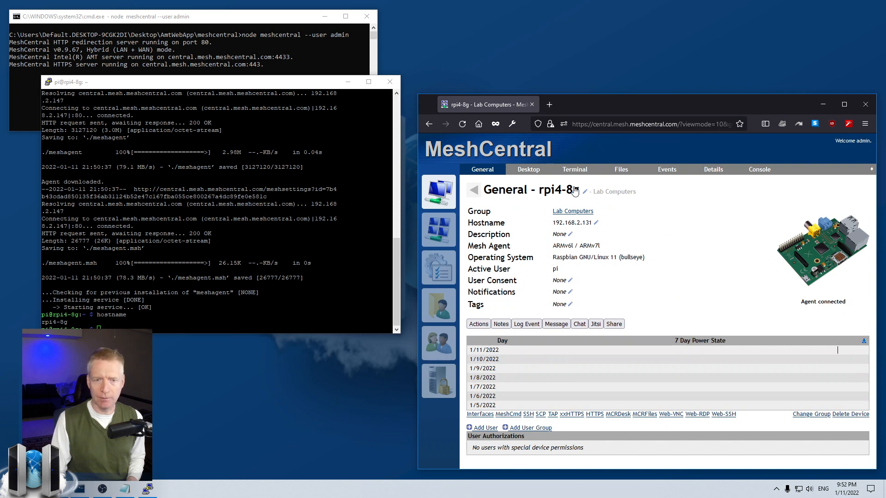
pyautogui.click(574, 170)
pyautogui.click(482, 212)
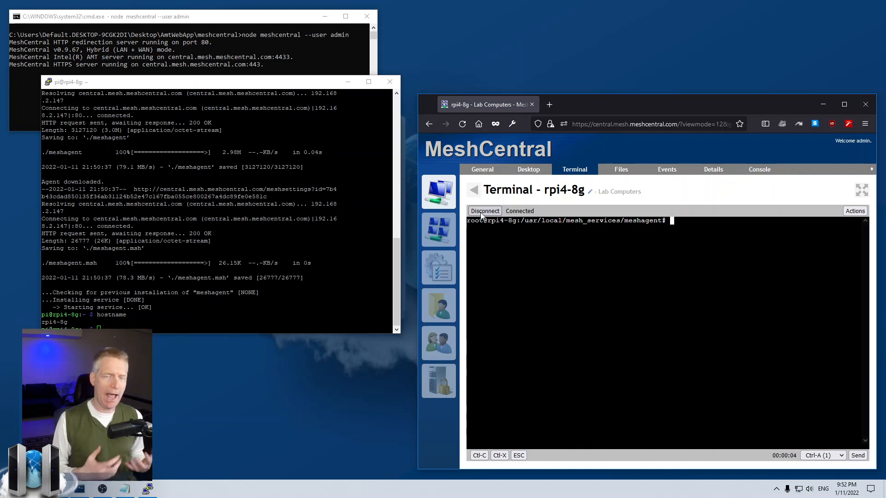
pyautogui.write('whoami')
pyautogui.press('Return')
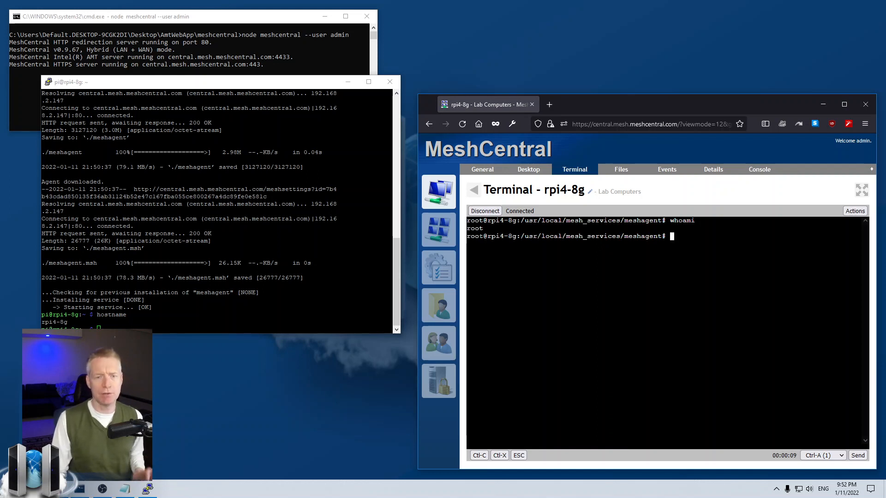
# Step: Reconnect the rpi4-8g terminal as a User Shell and check the session's account with whoami
pyautogui.click(484, 211)
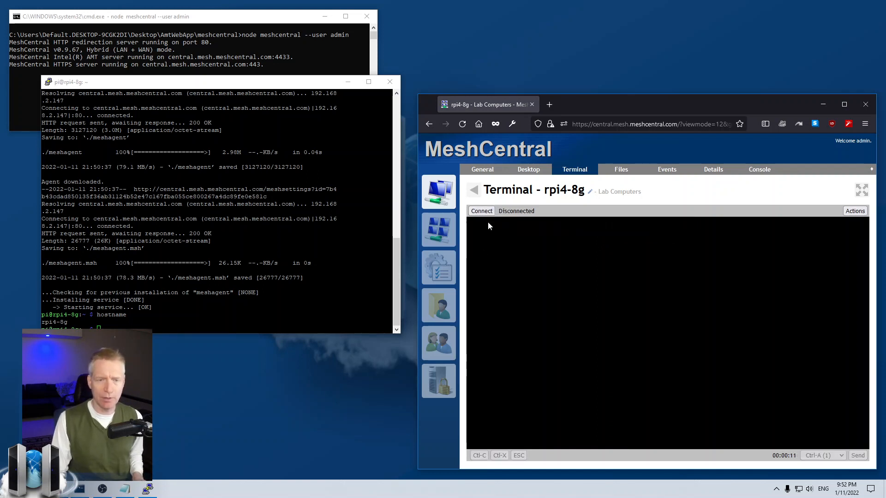
pyautogui.moveTo(486, 215)
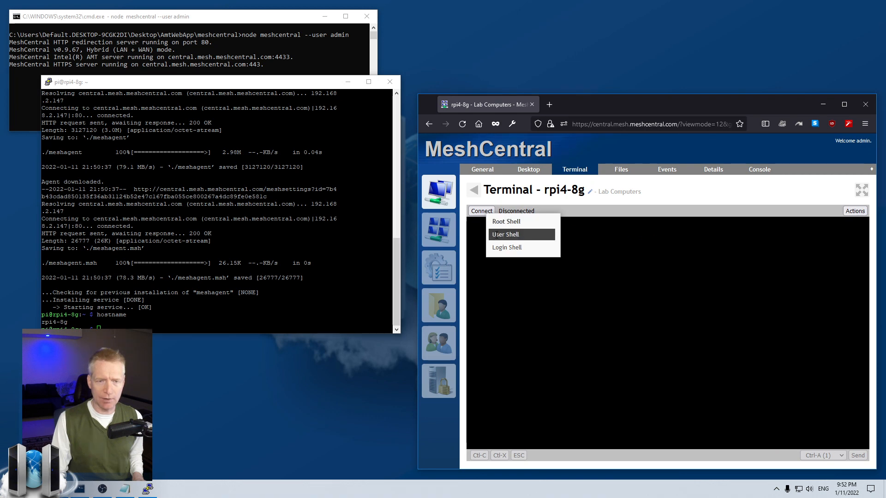
pyautogui.click(497, 236)
pyautogui.write('wh')
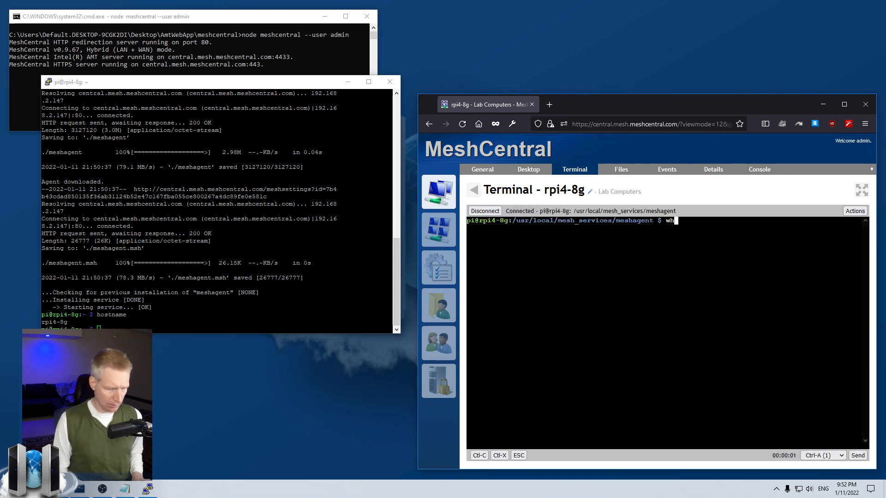
pyautogui.write('omai')
pyautogui.press('Return')
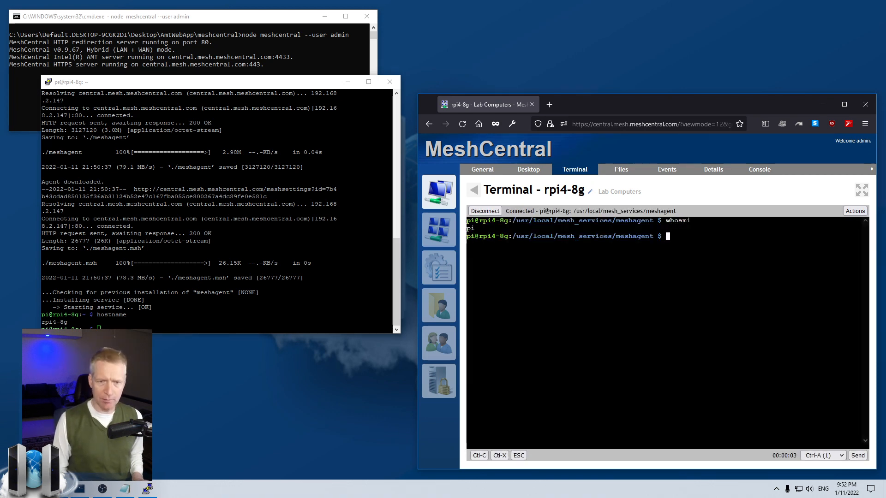
# Step: Reconnect the rpi4-8g terminal as a Login Shell and log in as pi with the account password
pyautogui.click(491, 213)
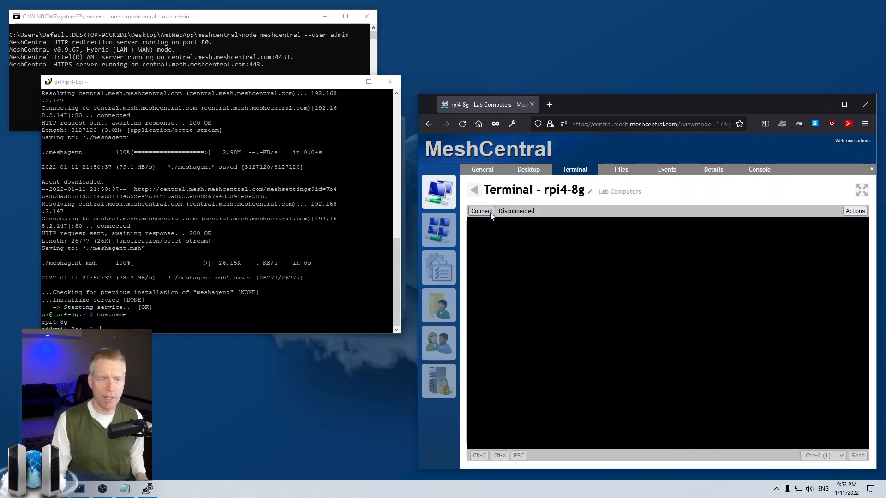
pyautogui.click(490, 213)
pyautogui.click(499, 248)
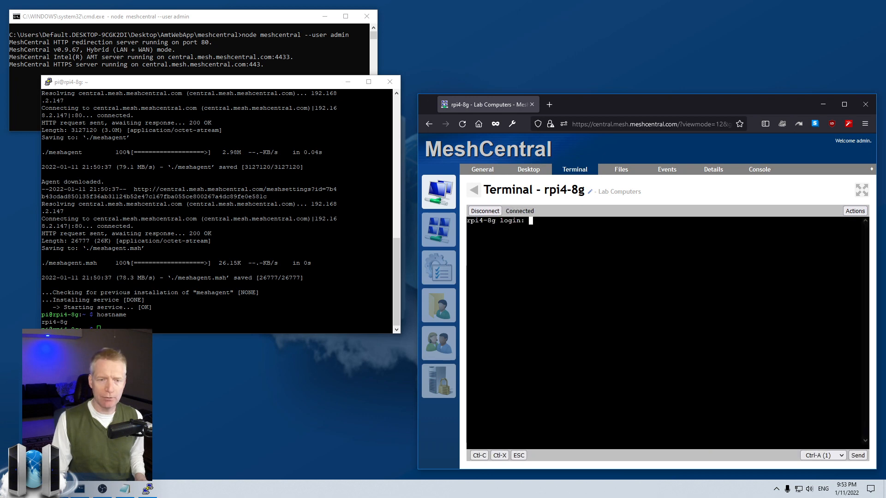
pyautogui.write('pi')
pyautogui.press('Return')
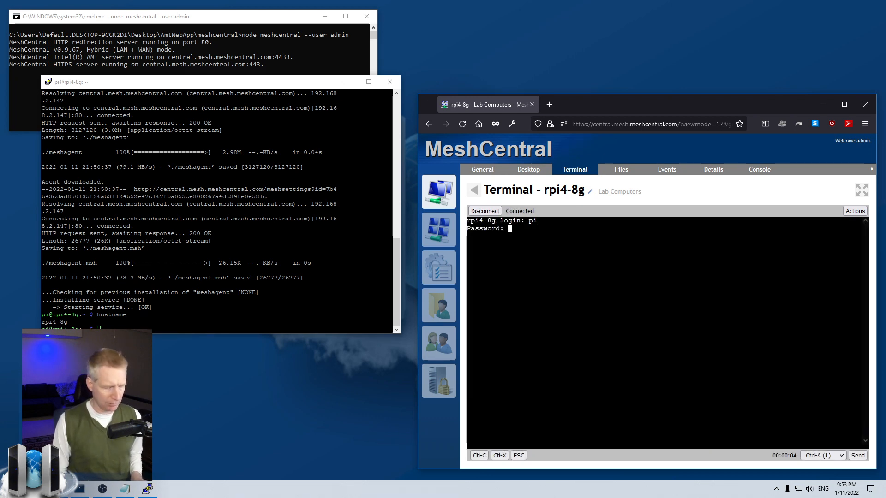
pyautogui.press('Return')
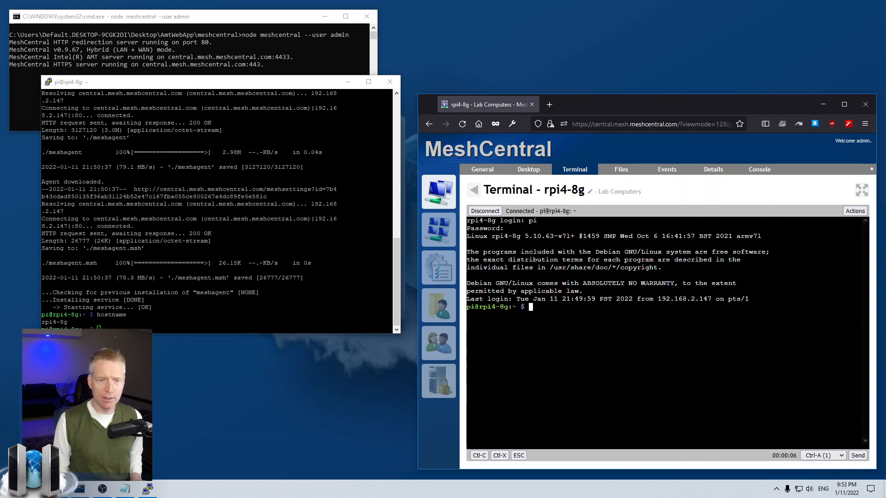
# Step: List the contents of pi's home folder with ls and end the terminal session
pyautogui.write('ls')
pyautogui.press('Return')
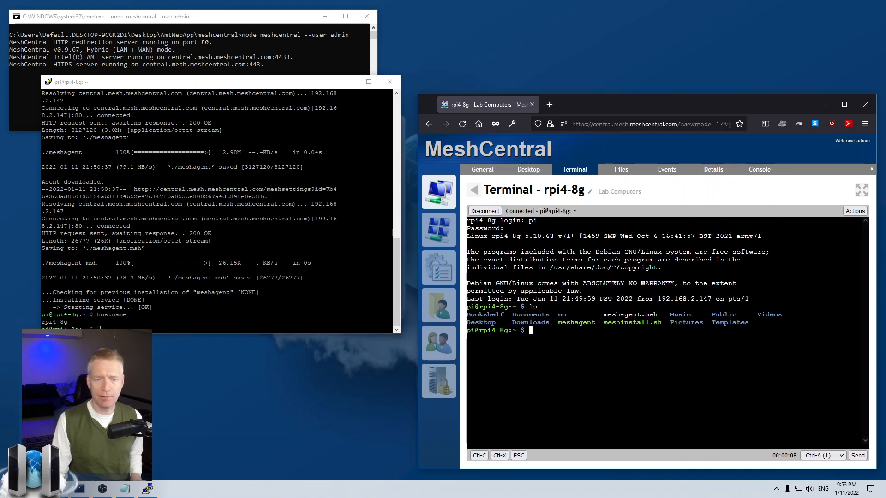
pyautogui.click(493, 214)
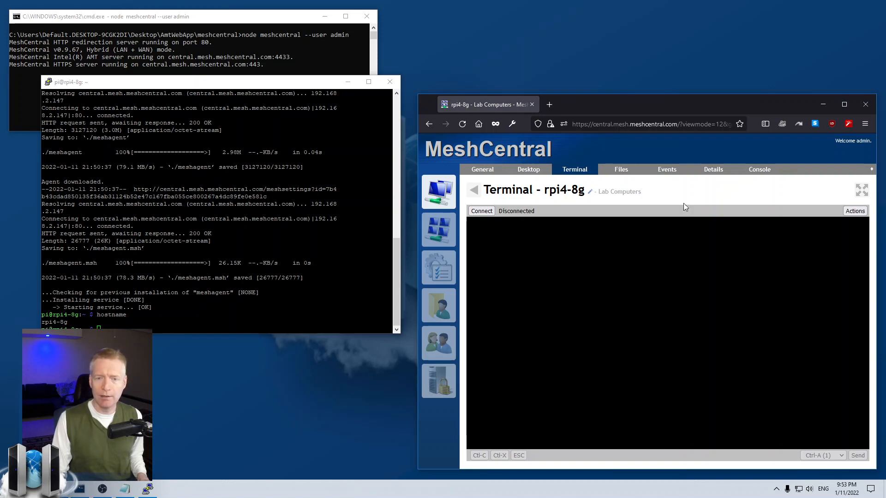
# Step: Review the details of rpi4-8g with its live CPU and memory graph, hide the graph and go to the device's desktop page
pyautogui.click(714, 178)
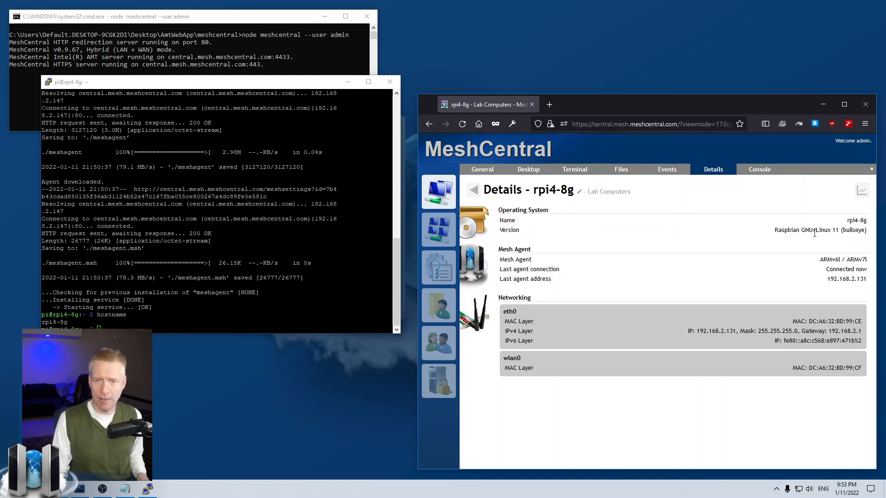
pyautogui.click(861, 196)
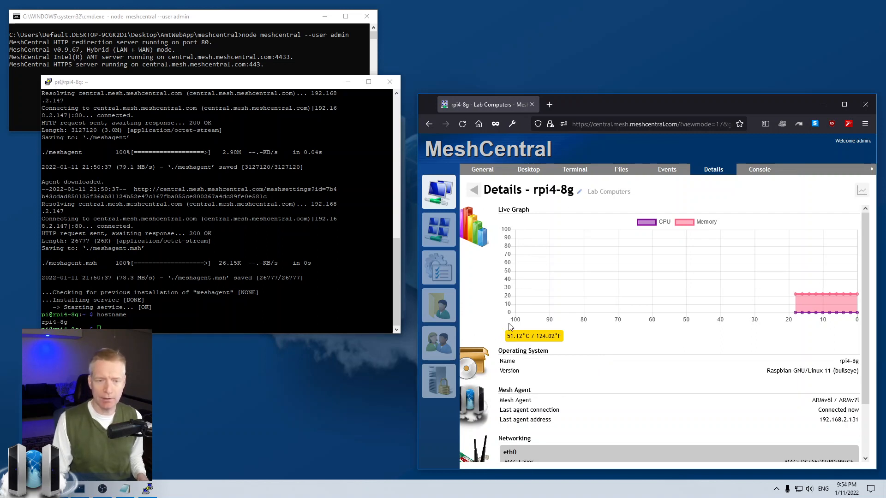
pyautogui.click(861, 193)
pyautogui.click(521, 171)
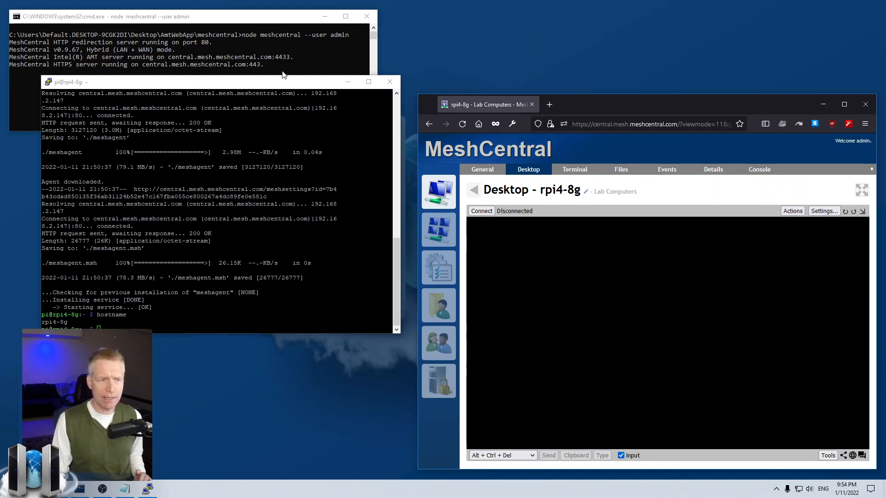
# Step: Bring the PuTTY window forward and change to the /usr/local directory, listing its contents
pyautogui.moveTo(279, 83); pyautogui.dragTo(425, 71)
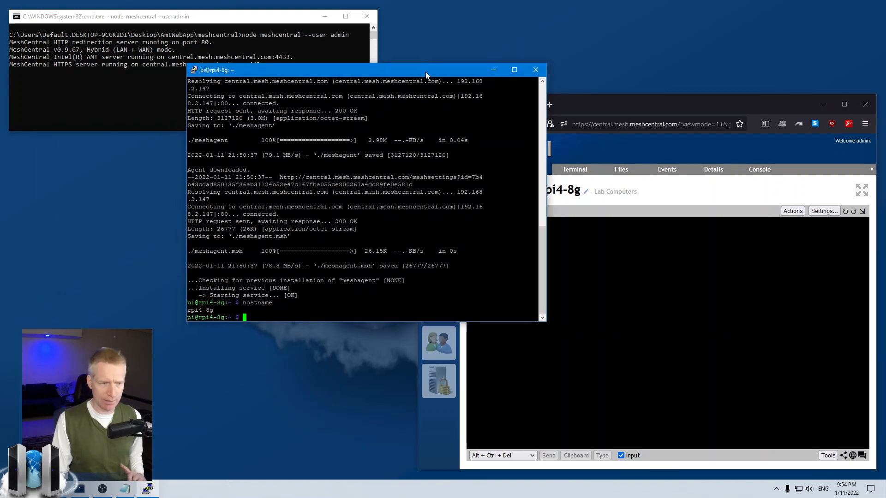
pyautogui.write('cd /loca')
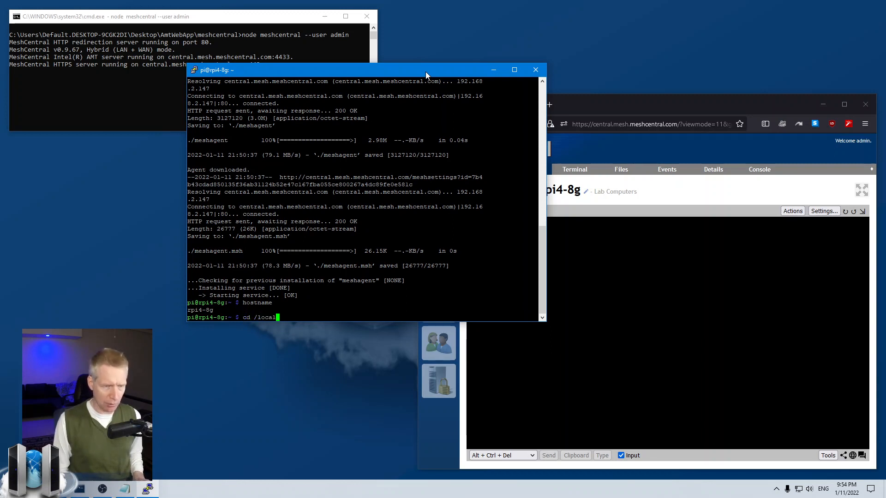
pyautogui.write('l')
pyautogui.press('Return')
pyautogui.write('cd /us')
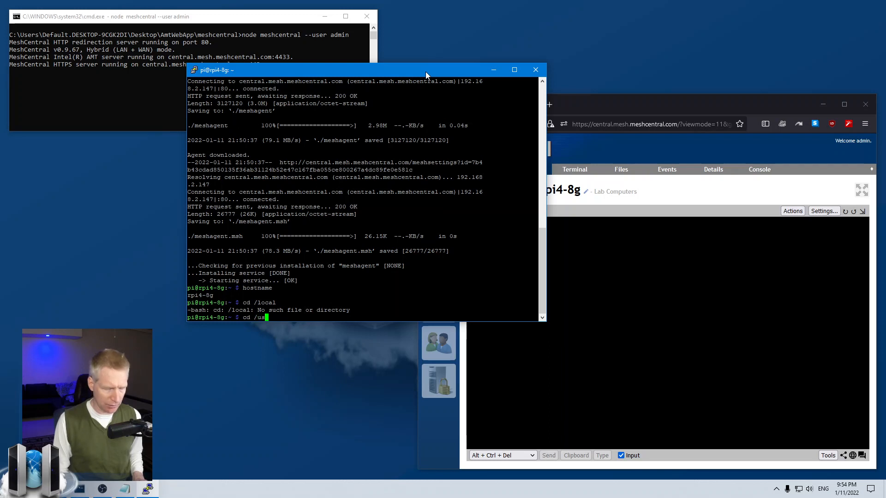
pyautogui.write('r')
pyautogui.press('Return')
pyautogui.write('cd local')
pyautogui.press('Return')
pyautogui.write('ls')
pyautogui.press('Return')
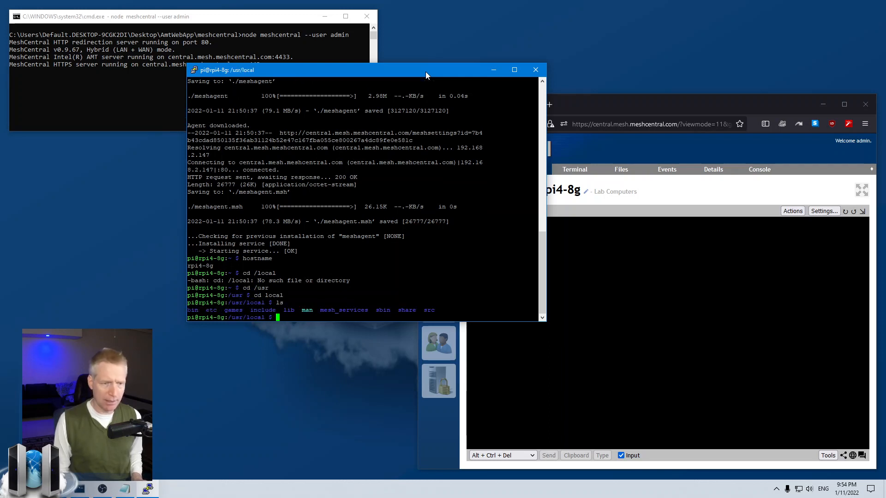
# Step: Change into mesh_services and its meshagent subfolder, listing the contents of each directory
pyautogui.write('cd me')
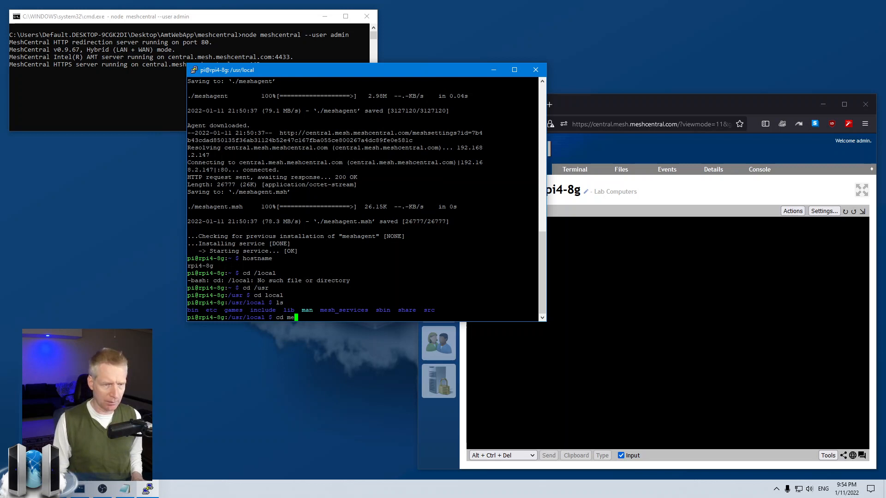
pyautogui.press('Tab')
pyautogui.press('Return')
pyautogui.write('ls')
pyautogui.press('Return')
pyautogui.write('cd mesha')
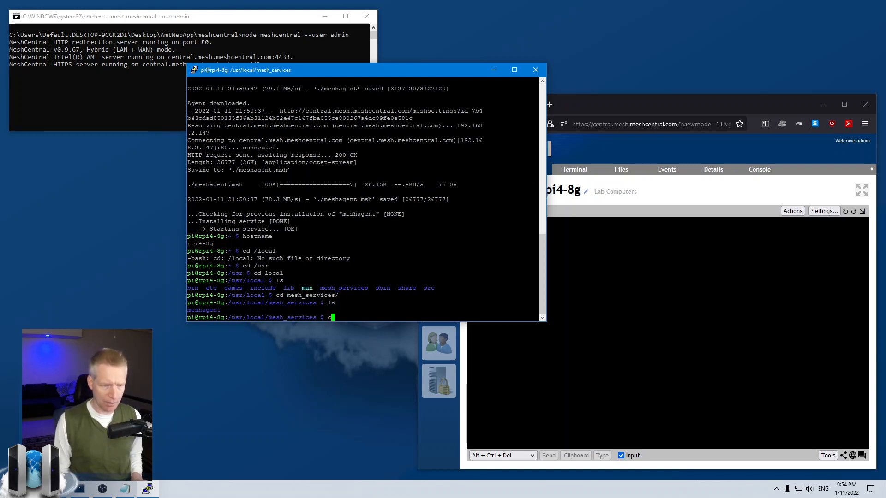
pyautogui.press('Tab')
pyautogui.press('Return')
pyautogui.write('ls')
pyautogui.press('Return')
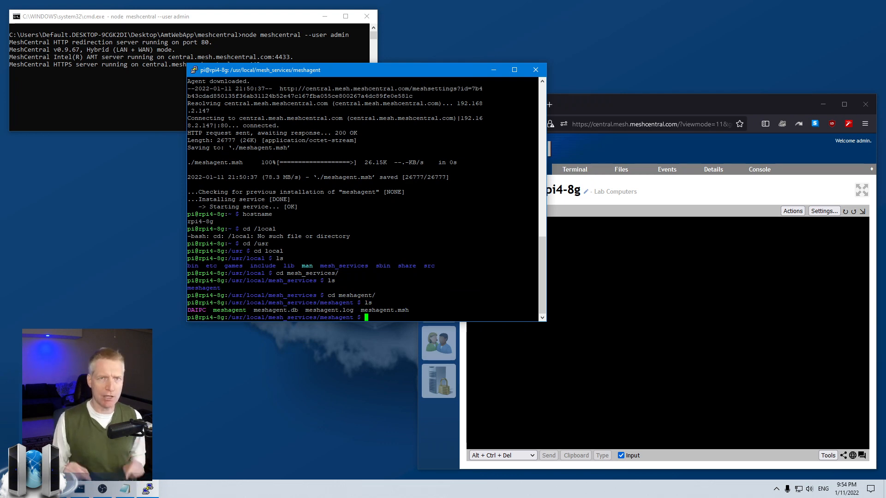
# Step: List the meshagent folder in long format with ls -la, and point out the meshagent executable
pyautogui.write('ls -la')
pyautogui.press('Return')
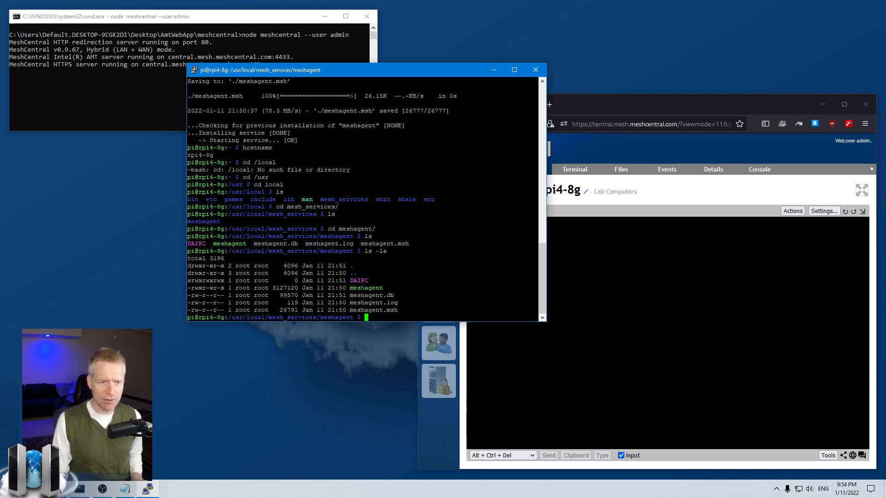
pyautogui.moveTo(350, 288); pyautogui.dragTo(384, 288)
pyautogui.click(381, 288)
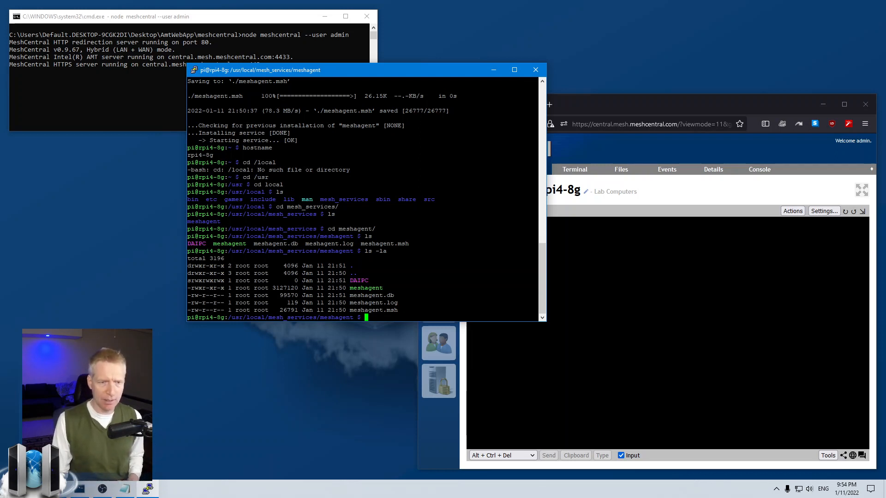
# Step: Print the contents of meshagent.log with cat
pyautogui.write('ca')
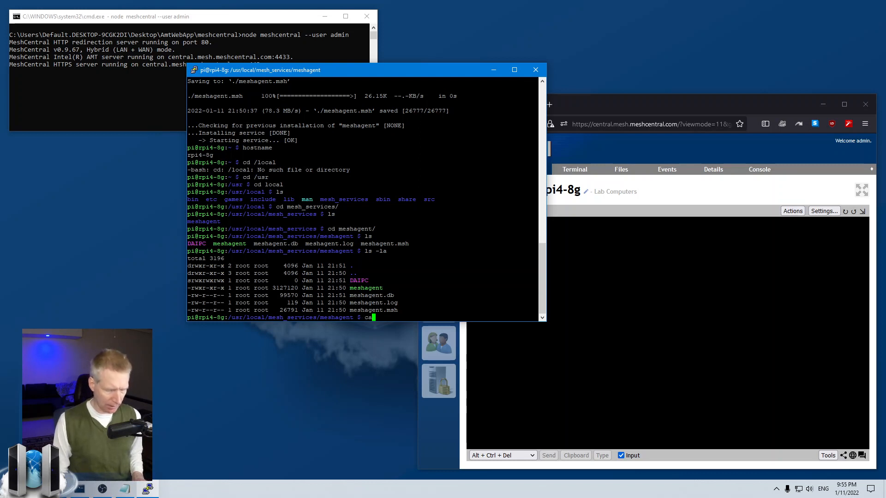
pyautogui.write('t mesh')
pyautogui.press('Tab')
pyautogui.write('.log')
pyautogui.press('Return')
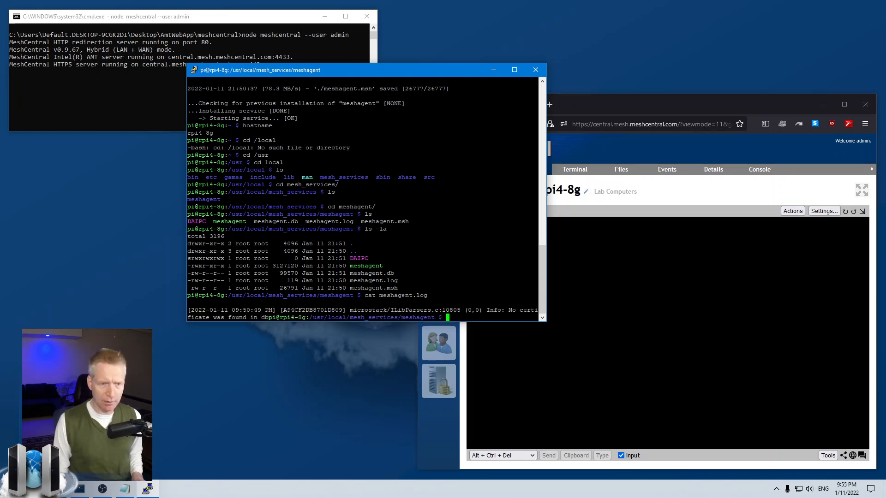
# Step: Enlarge the PuTTY window and rerun cat meshagent.log to read the full log line
pyautogui.moveTo(545, 324); pyautogui.dragTo(731, 367)
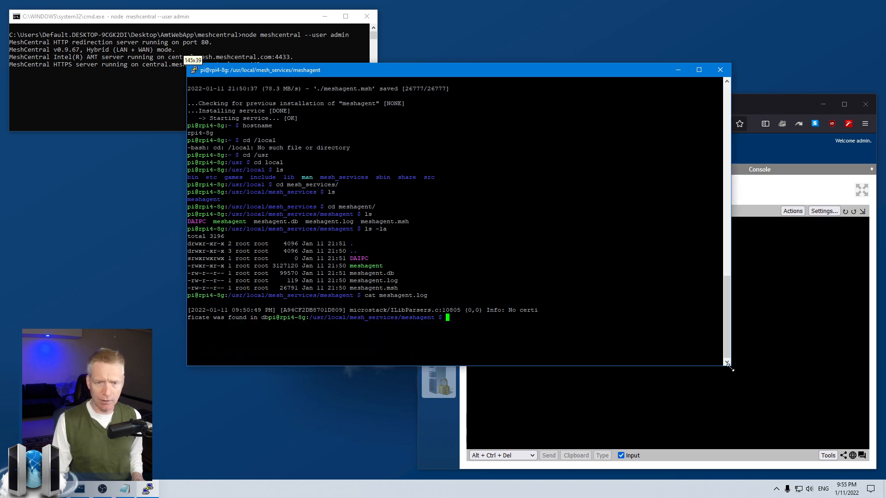
pyautogui.press('Up')
pyautogui.press('Return')
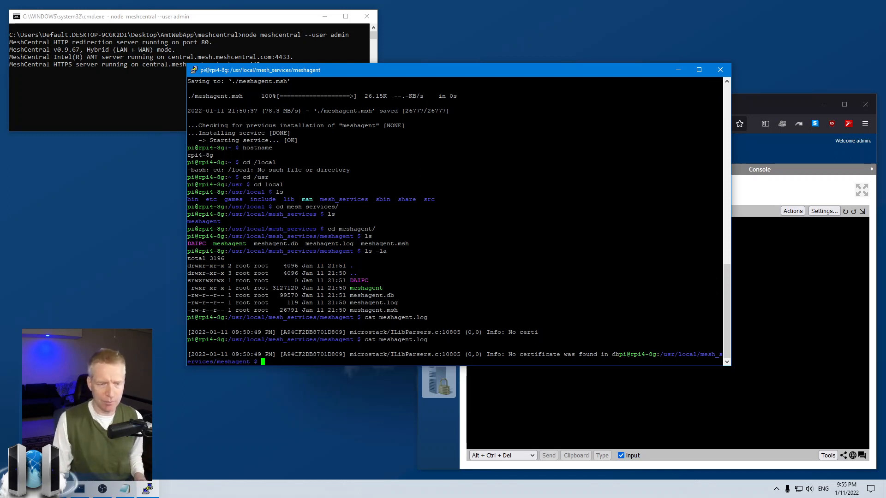
# Step: Print the contents of meshagent.msh with cat and bring the beginning of its output into view
pyautogui.press('Up')
pyautogui.press('BackSpace')
pyautogui.press('BackSpace')
pyautogui.write('msh')
pyautogui.press('Return')
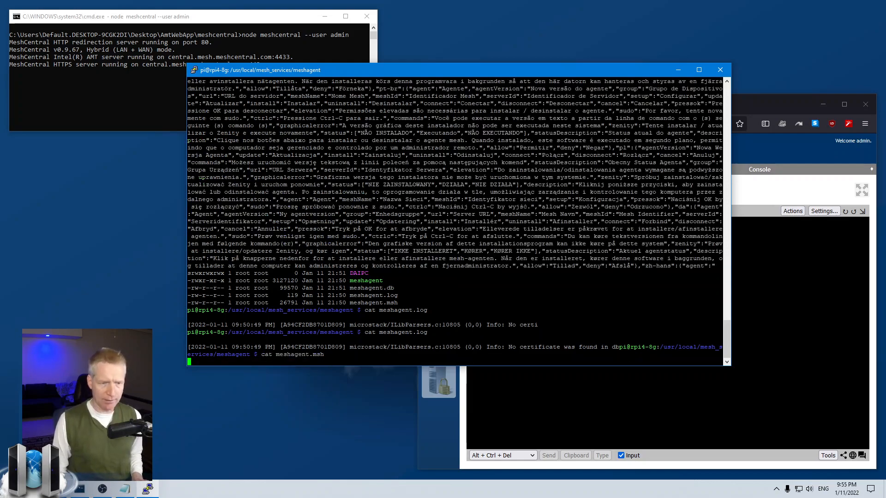
pyautogui.scroll(20, 455, 221)
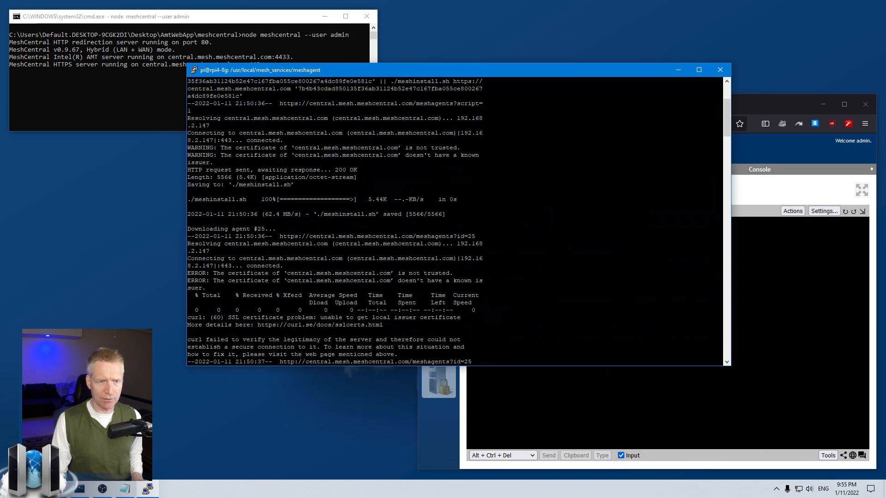
pyautogui.scroll(-10, 455, 221)
pyautogui.scroll(6, 455, 221)
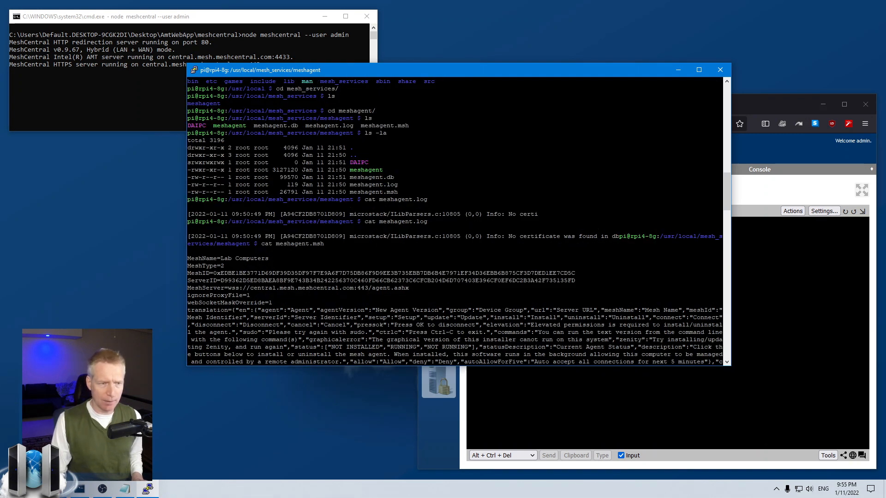
# Step: Point out the MeshID, ServerID and MeshServer values in the meshagent.msh output by highlighting them
pyautogui.moveTo(213, 273); pyautogui.dragTo(307, 273)
pyautogui.click(308, 273)
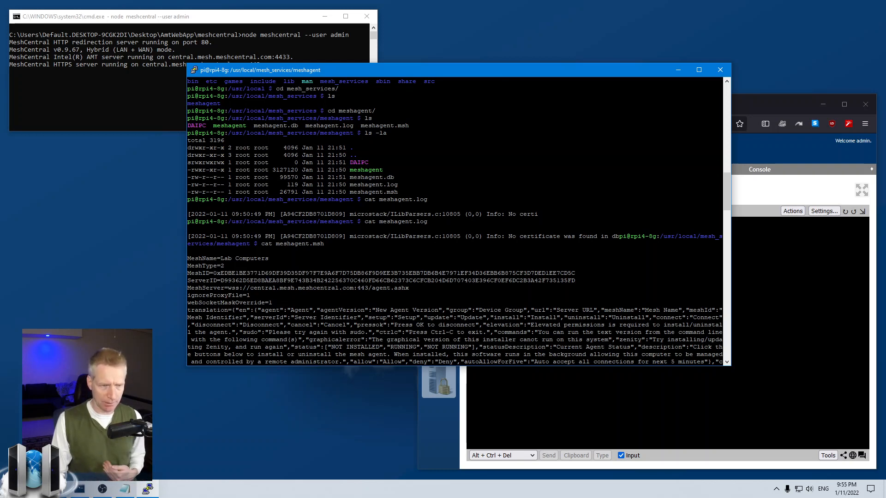
pyautogui.moveTo(228, 281); pyautogui.dragTo(573, 281)
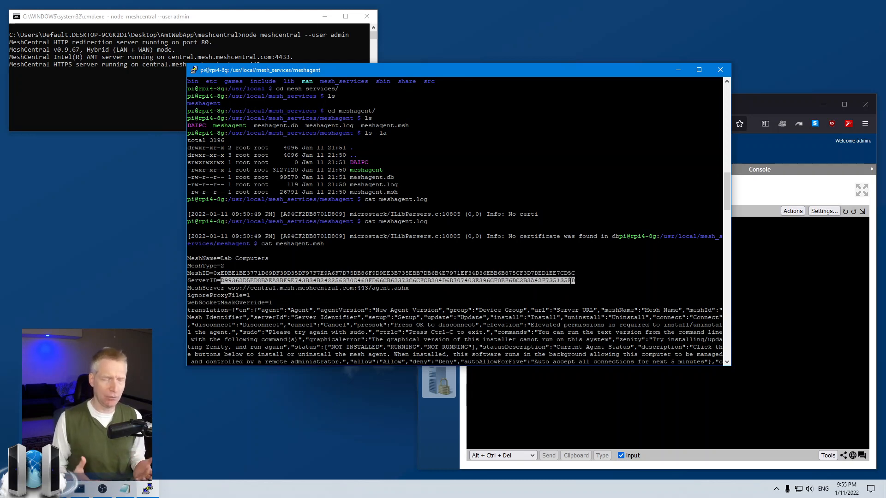
pyautogui.moveTo(224, 288); pyautogui.dragTo(409, 288)
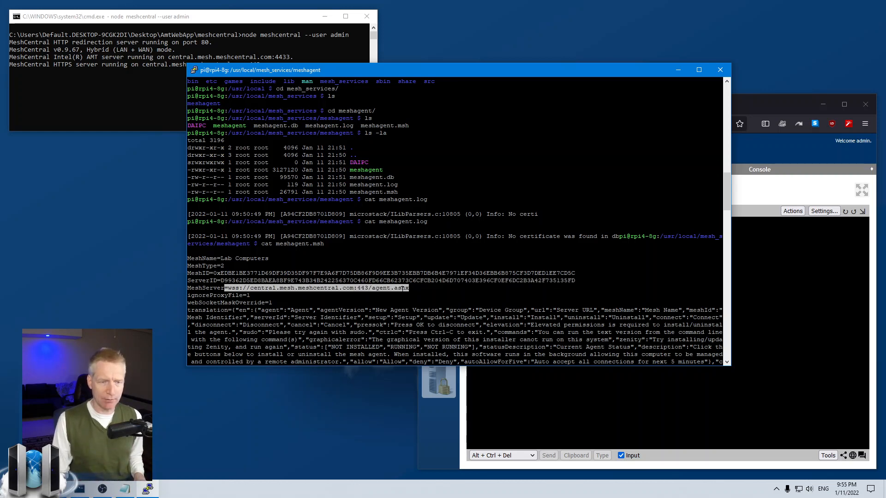
pyautogui.click(403, 289)
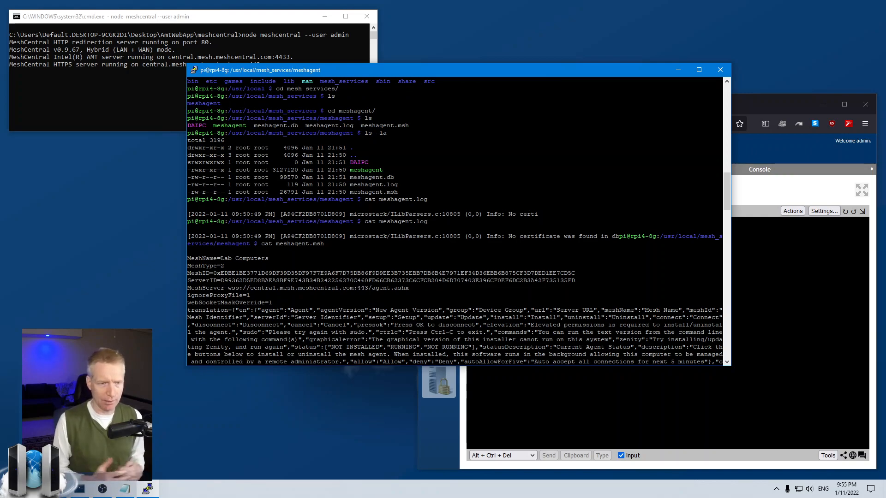
# Step: List the meshagent folder again, return to the home directory with cd ~ and list its contents
pyautogui.scroll(-20, 454, 222)
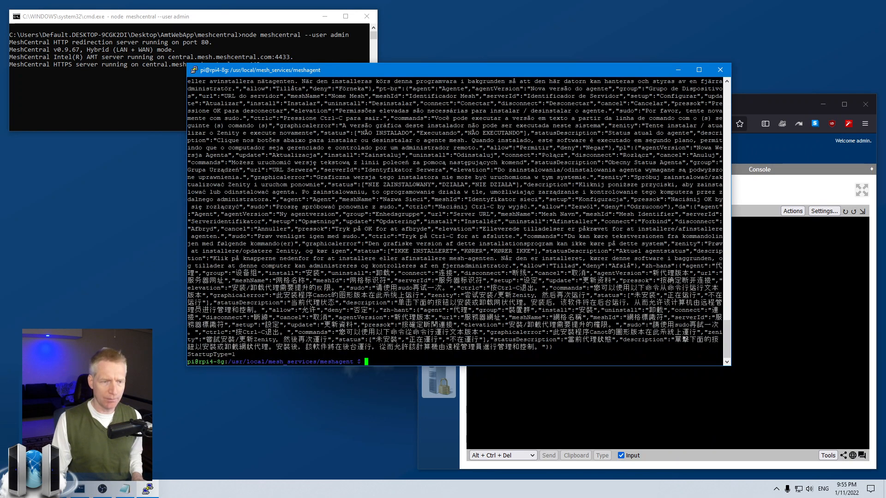
pyautogui.write('ls')
pyautogui.press('Return')
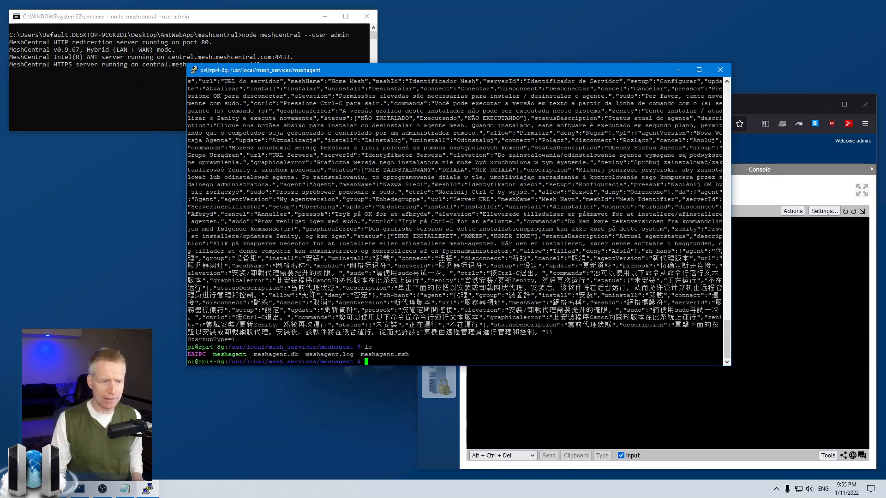
pyautogui.write('cd ~')
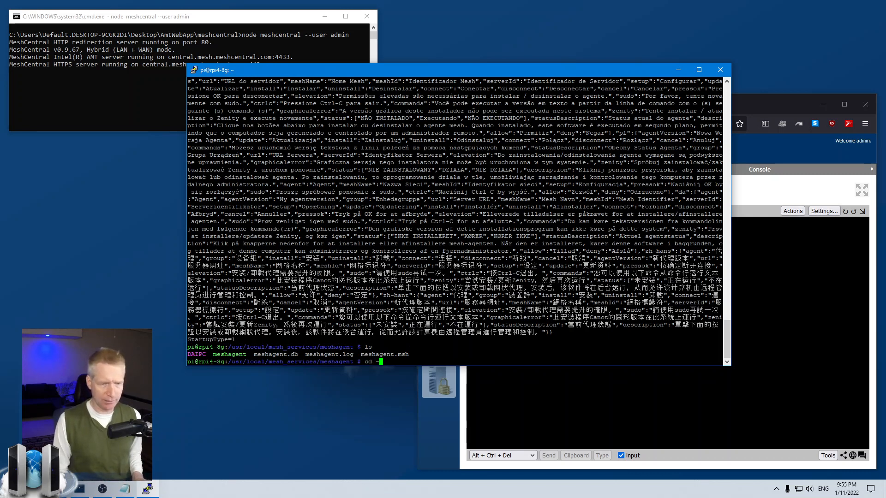
pyautogui.press('Return')
pyautogui.write('ls')
pyautogui.press('Return')
# Step: Switch to MeshCentral in the browser, start adding an agent to Lab Computers from My Devices, and select Linux / BSD (UnInstall) as operating system
pyautogui.click(567, 399)
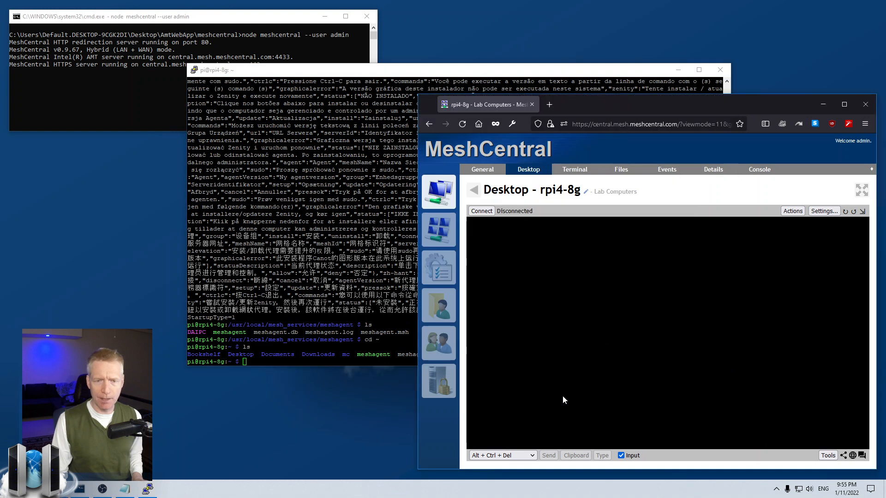
pyautogui.click(439, 191)
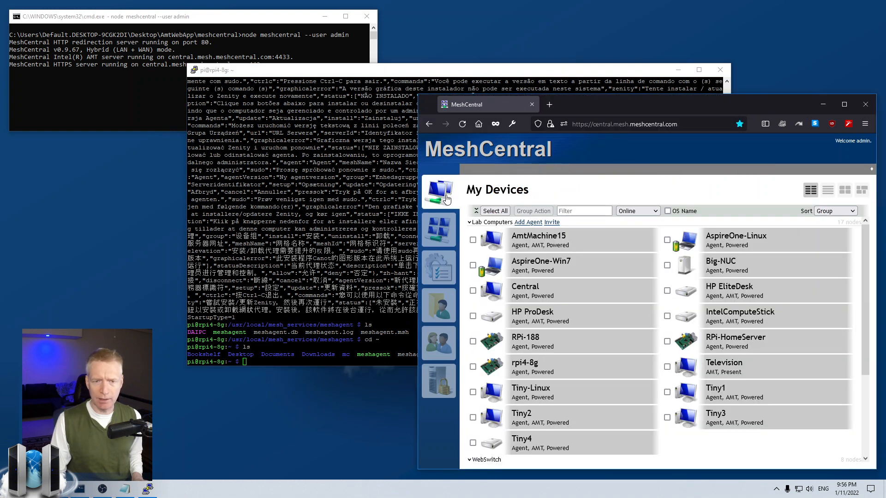
pyautogui.click(528, 223)
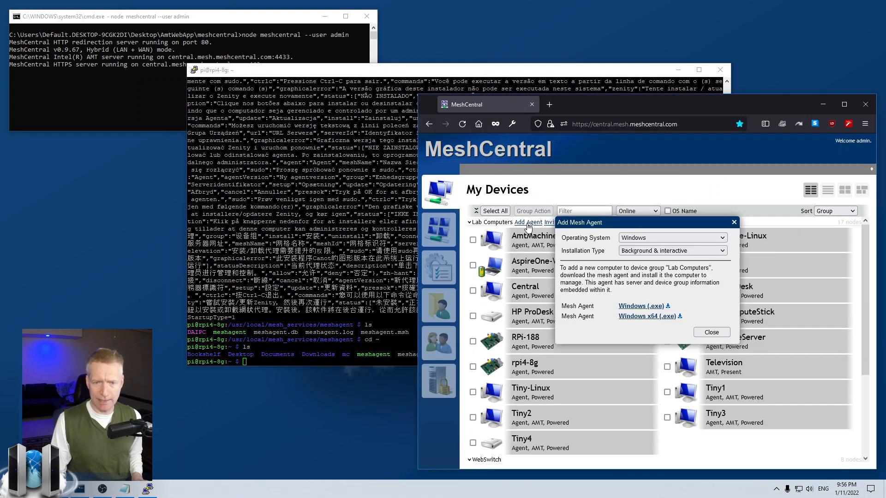
pyautogui.click(622, 239)
pyautogui.click(635, 252)
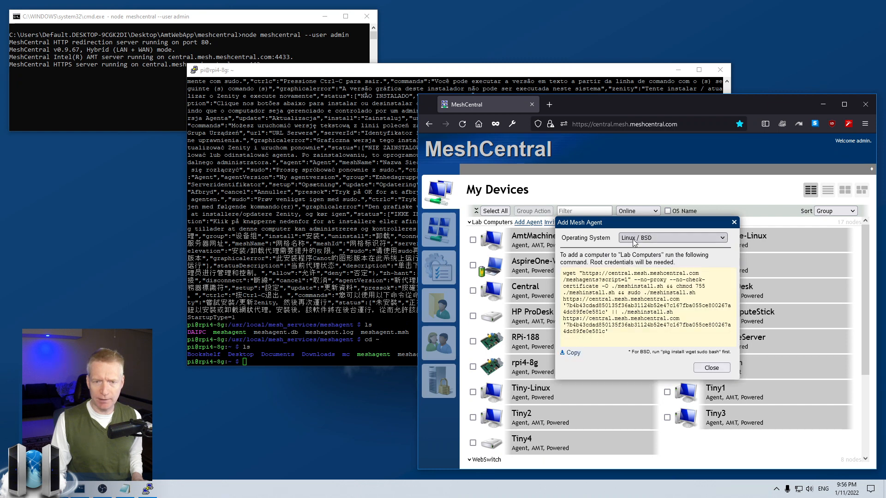
pyautogui.click(635, 244)
pyautogui.click(637, 261)
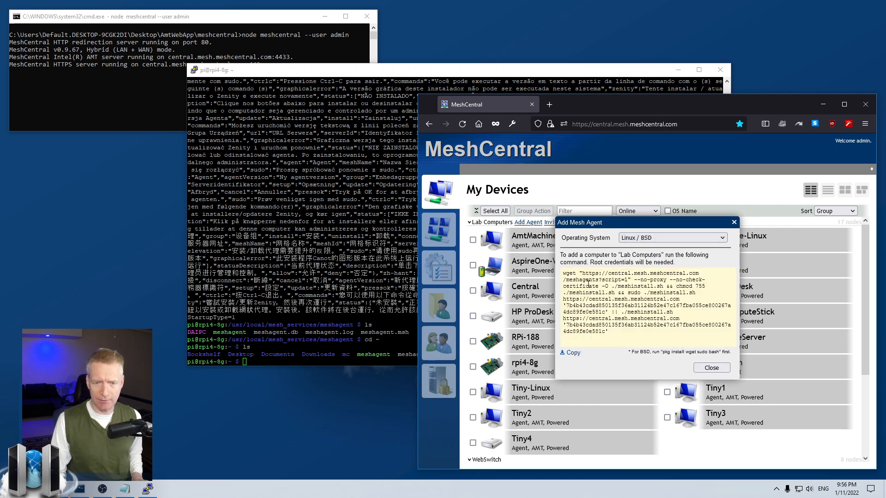
pyautogui.click(639, 239)
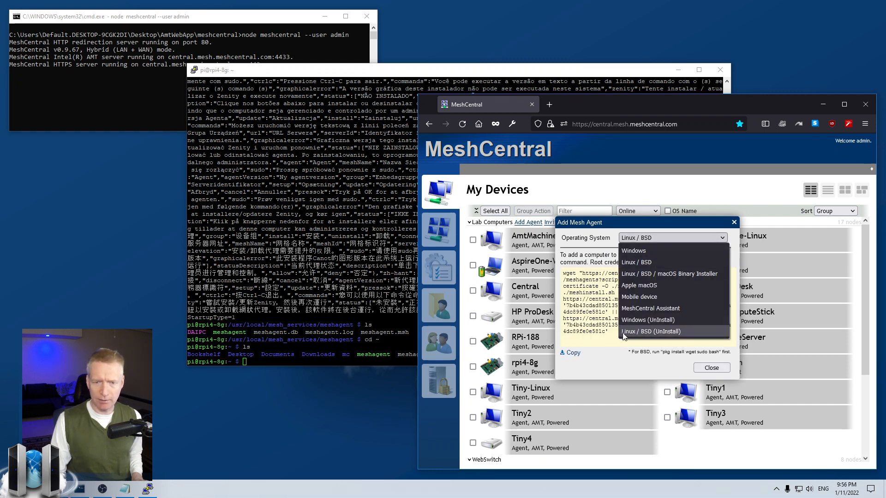
pyautogui.click(646, 331)
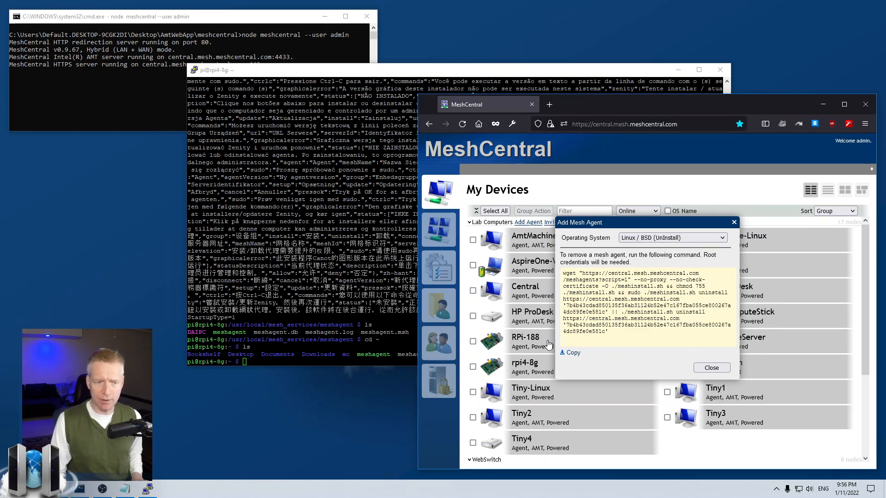
# Step: Close the Add Mesh Agent dialog and run its copied Linux / BSD uninstall command in the Raspberry Pi's PuTTY session
pyautogui.click(360, 309)
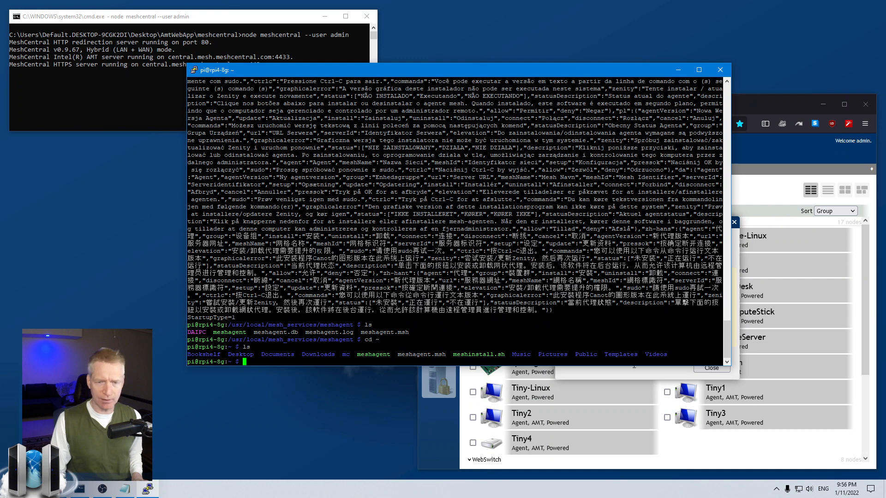
pyautogui.click(695, 450)
pyautogui.click(734, 222)
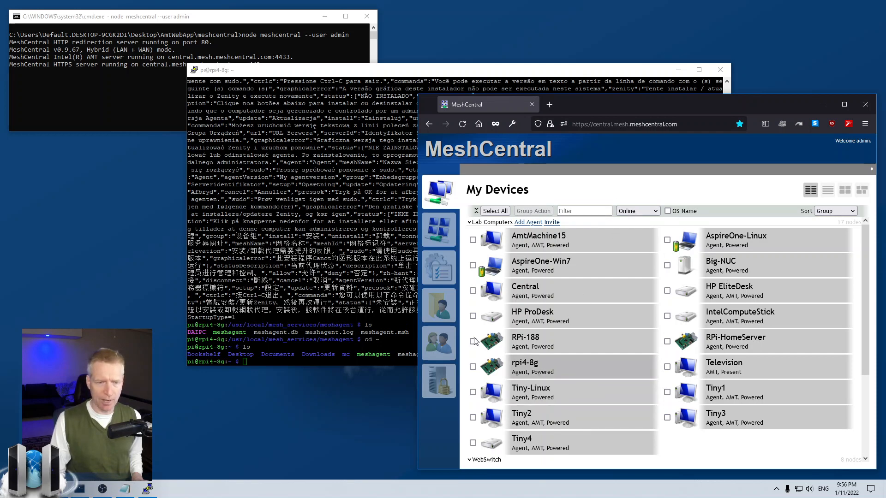
pyautogui.click(364, 337)
pyautogui.rightClick(365, 336)
pyautogui.press('Return')
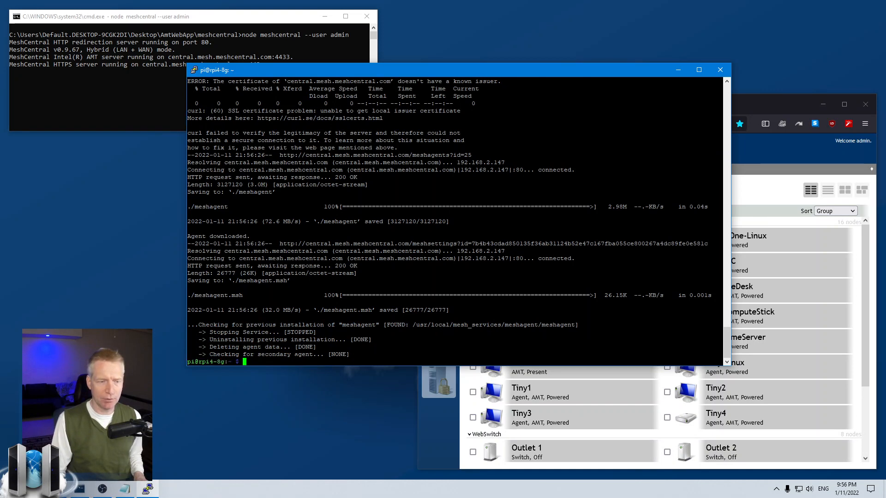
# Step: Check the My Devices list for rpi4-8g, and minimize the PuTTY window
pyautogui.click(558, 469)
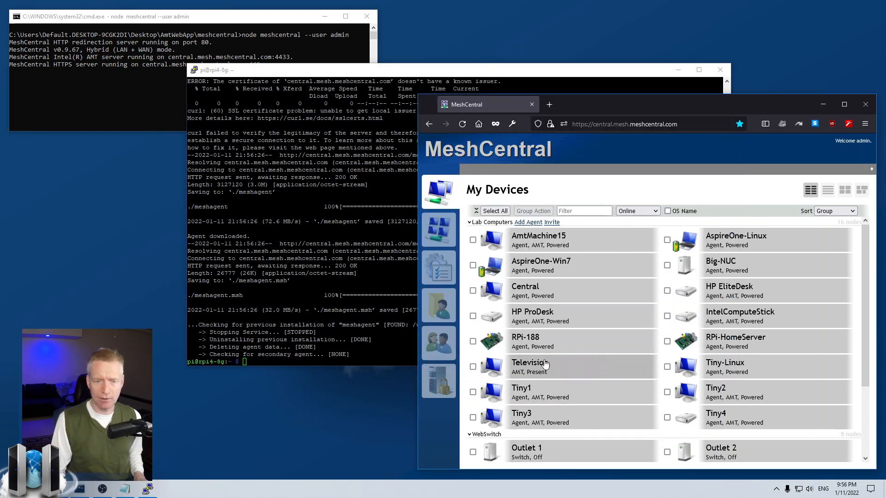
pyautogui.click(391, 295)
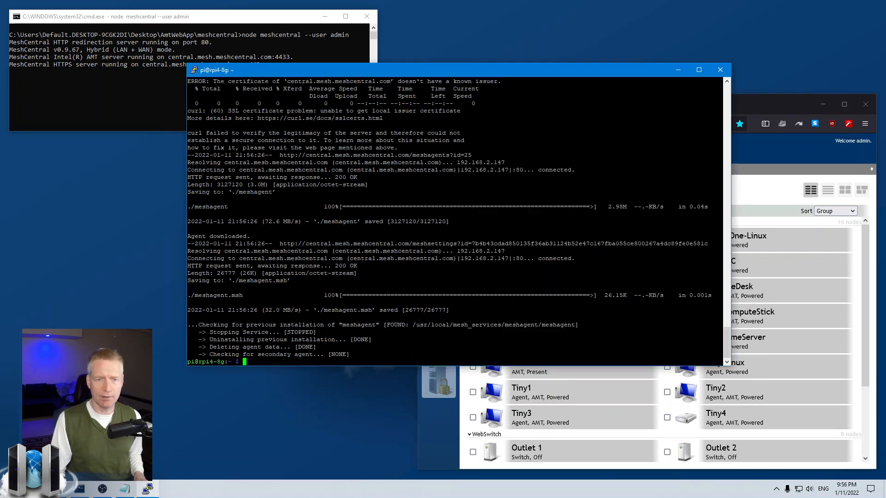
pyautogui.click(679, 70)
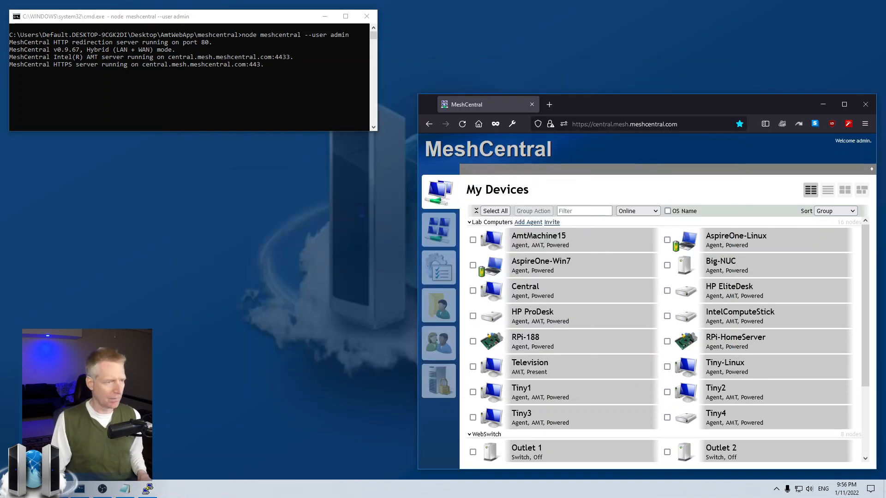